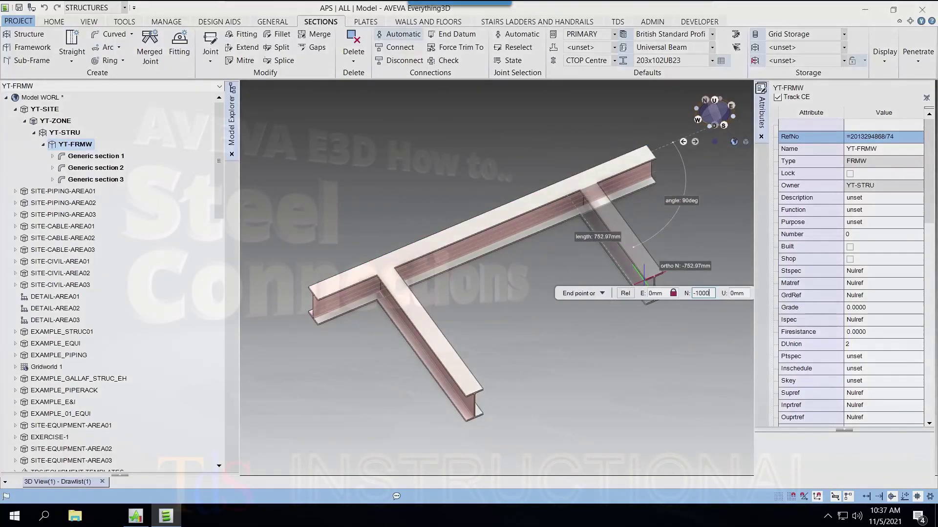
Step: Join Generic section 1's two joints with the Beam to Beam Joints specification and apply
{"action": "left_click", "coordinate": [400, 47]}
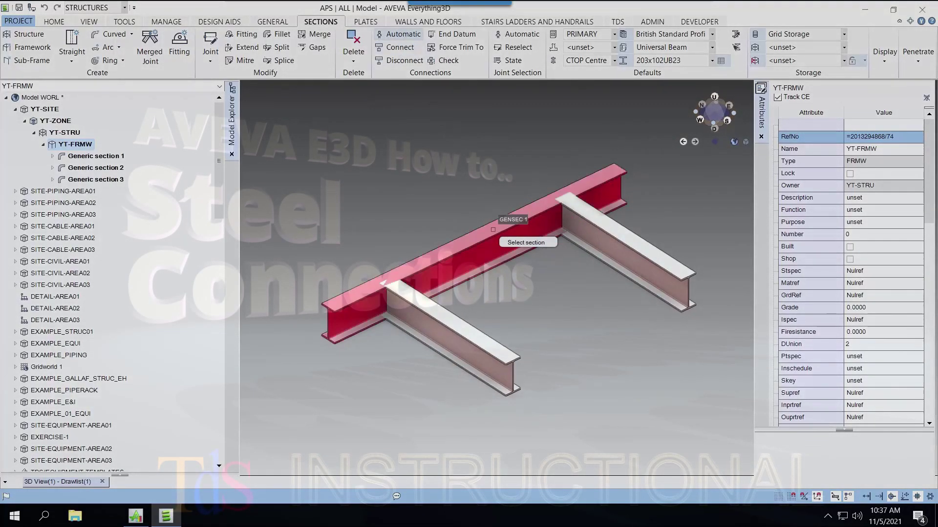
{"action": "left_click", "coordinate": [493, 229]}
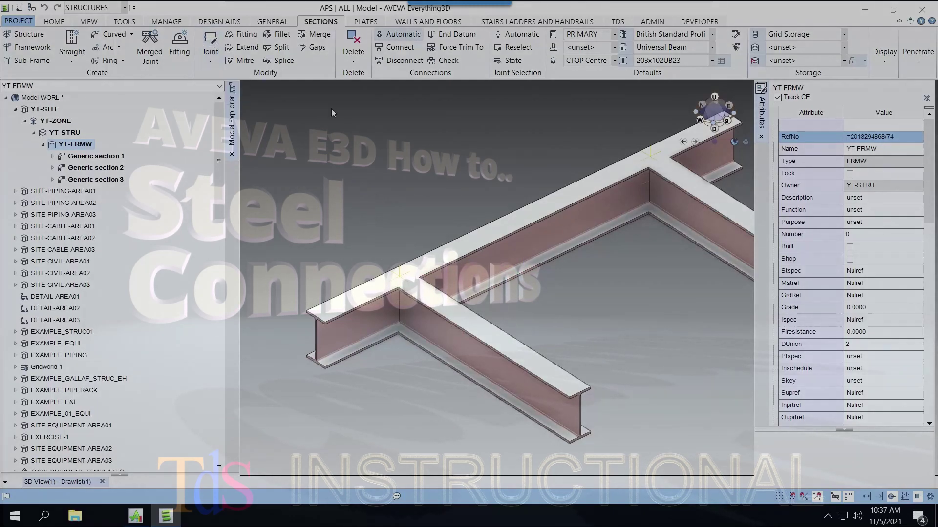
{"action": "left_click", "coordinate": [540, 217]}
{"action": "left_click", "coordinate": [926, 132]}
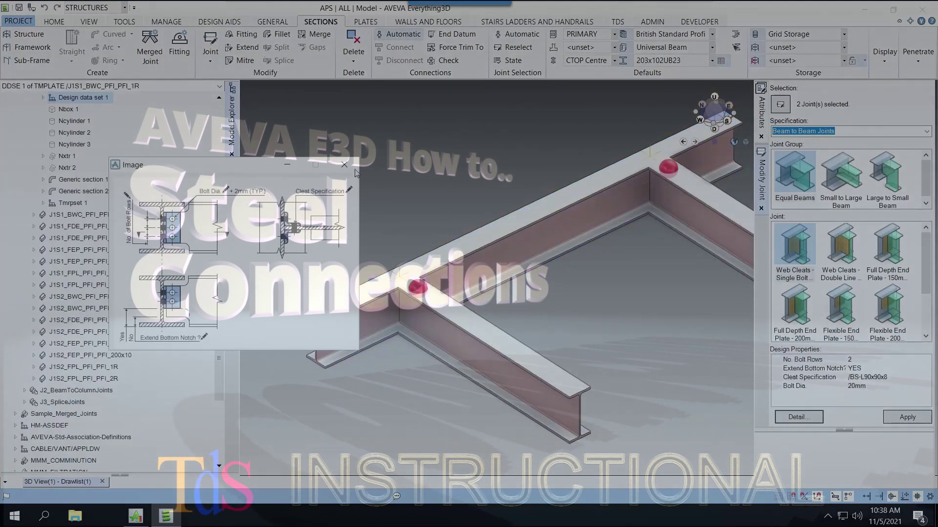
{"action": "left_click", "coordinate": [345, 165]}
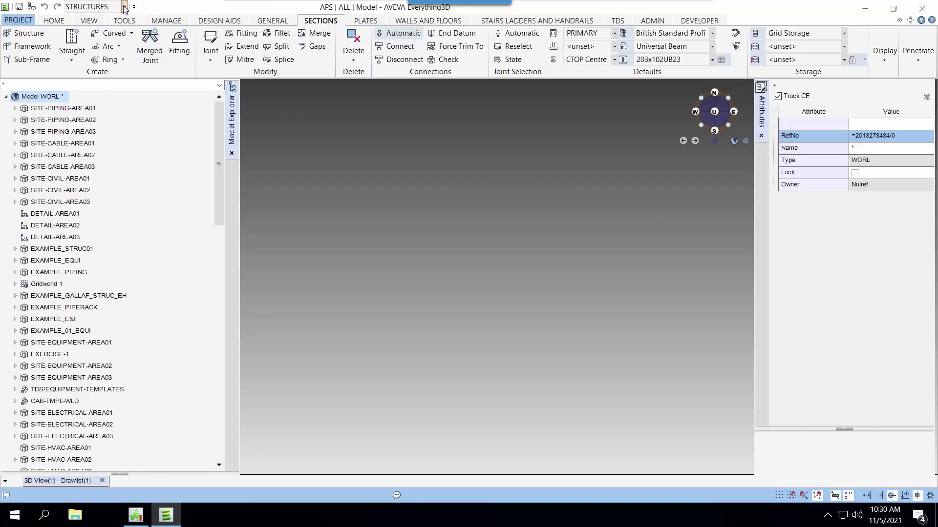
Step: Keeping the Structures discipline, create site YT-SITE with purpose STL Structural
{"action": "left_click", "coordinate": [125, 7]}
{"action": "left_click", "coordinate": [63, 83]}
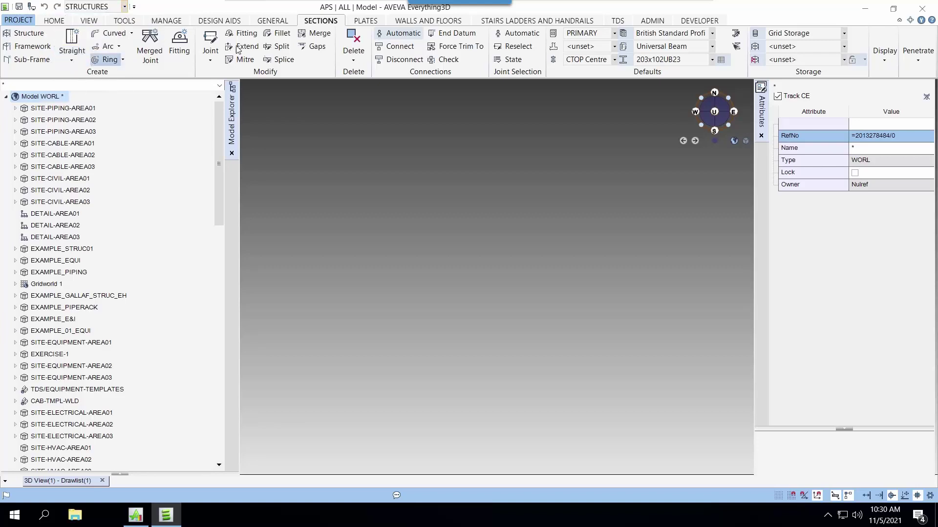
{"action": "left_click", "coordinate": [274, 22]}
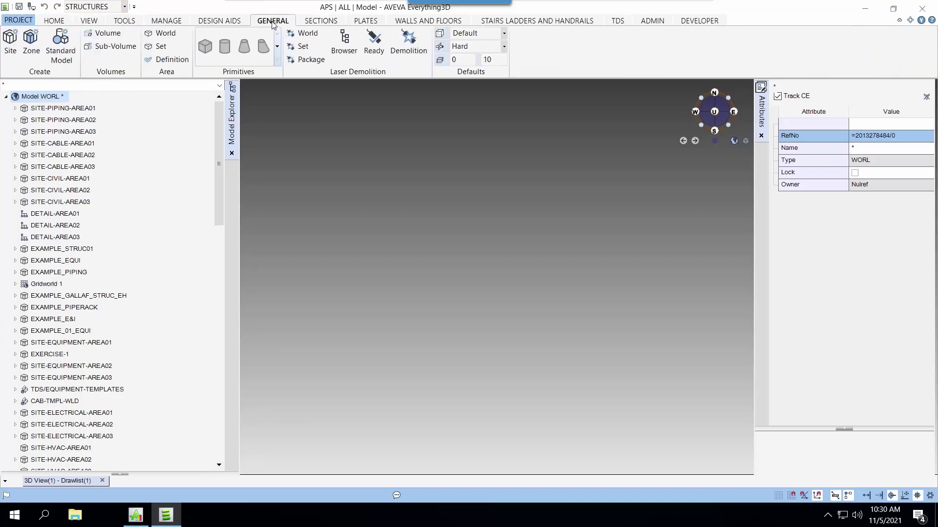
{"action": "left_click", "coordinate": [9, 42]}
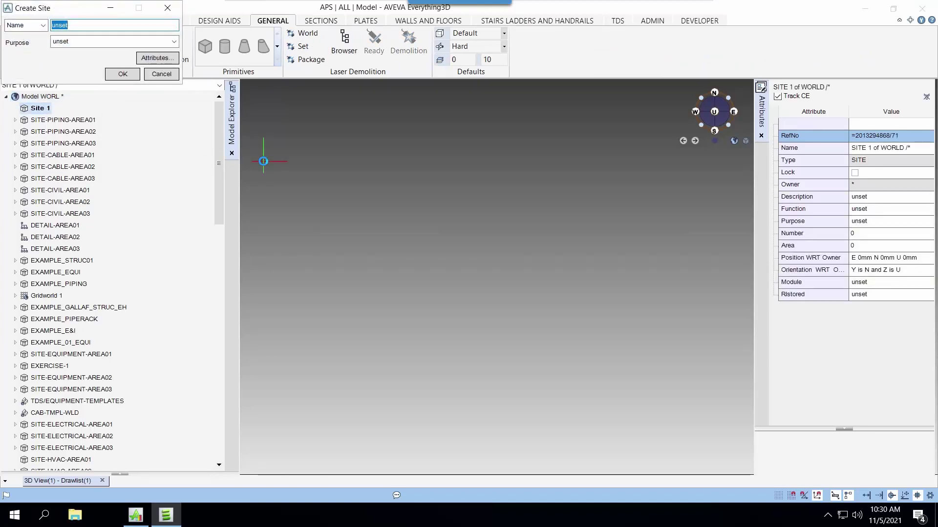
{"action": "type", "text": "yt"}
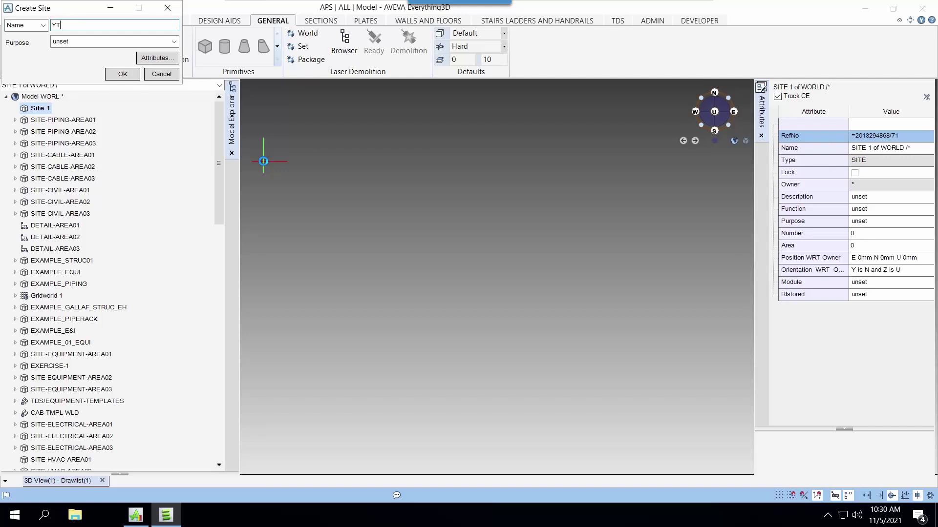
{"action": "type", "text": "-SITE"}
{"action": "left_click", "coordinate": [108, 41]}
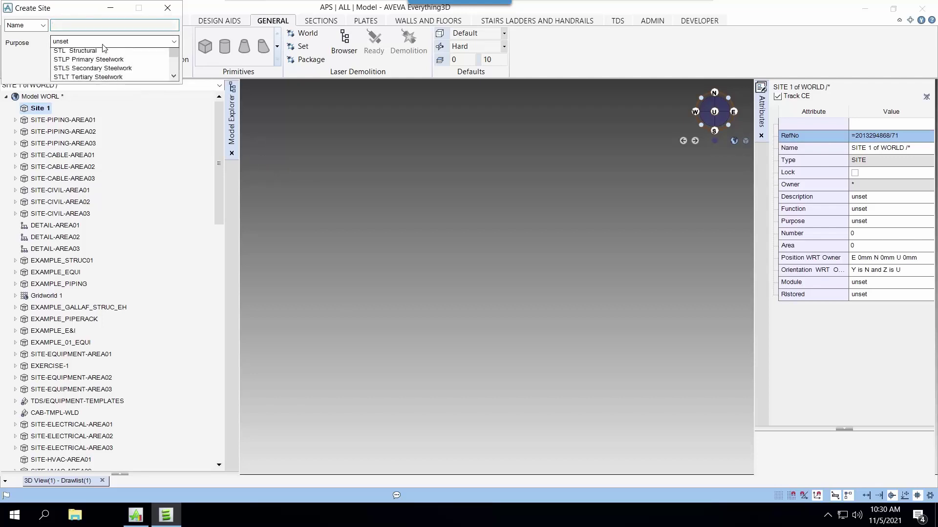
{"action": "left_click", "coordinate": [84, 93]}
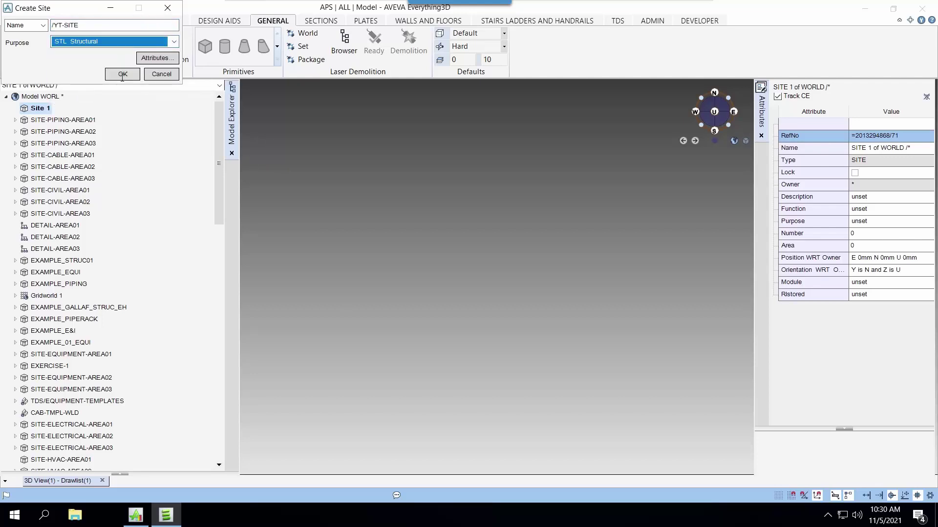
{"action": "left_click", "coordinate": [122, 74]}
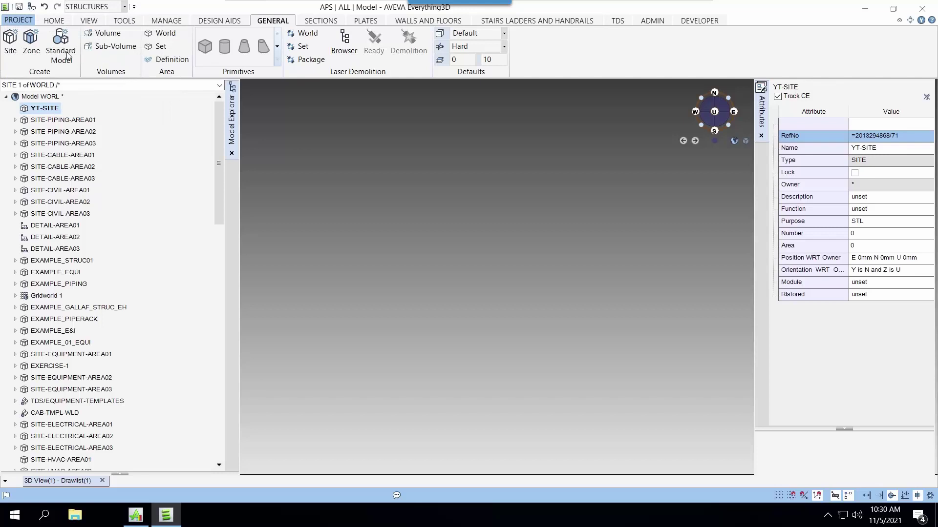
Step: Add zone YT-ZONE under YT-SITE, then bring up the Sections tools
{"action": "left_click", "coordinate": [32, 43]}
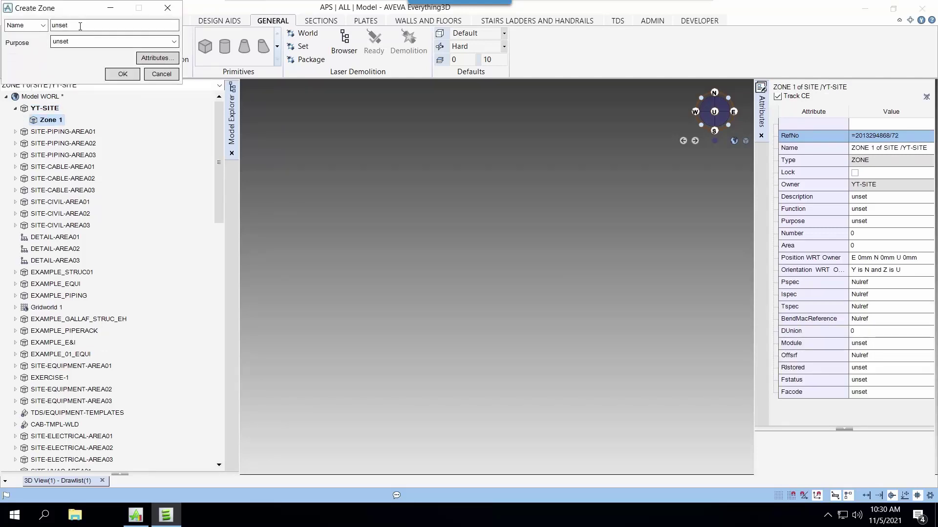
{"action": "double_click", "coordinate": [59, 25]}
{"action": "type", "text": "YT-ZONE"}
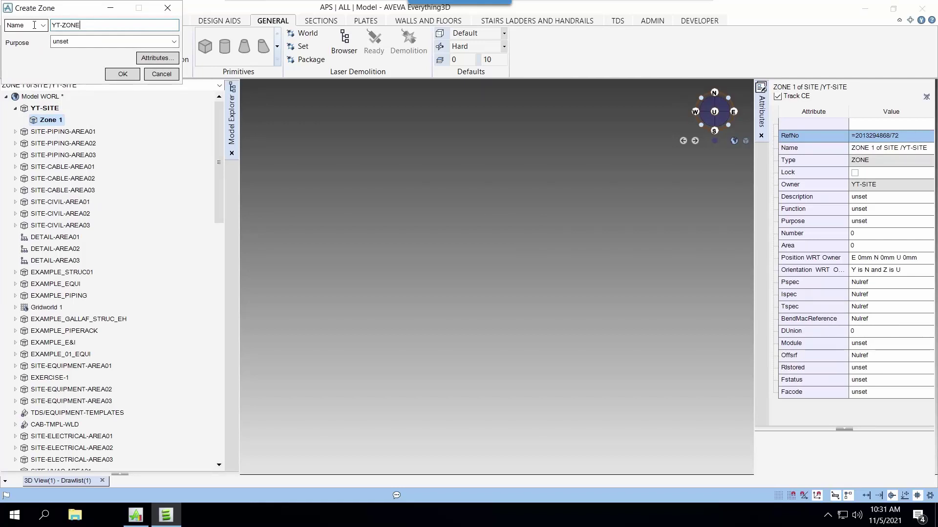
{"action": "left_click", "coordinate": [126, 74]}
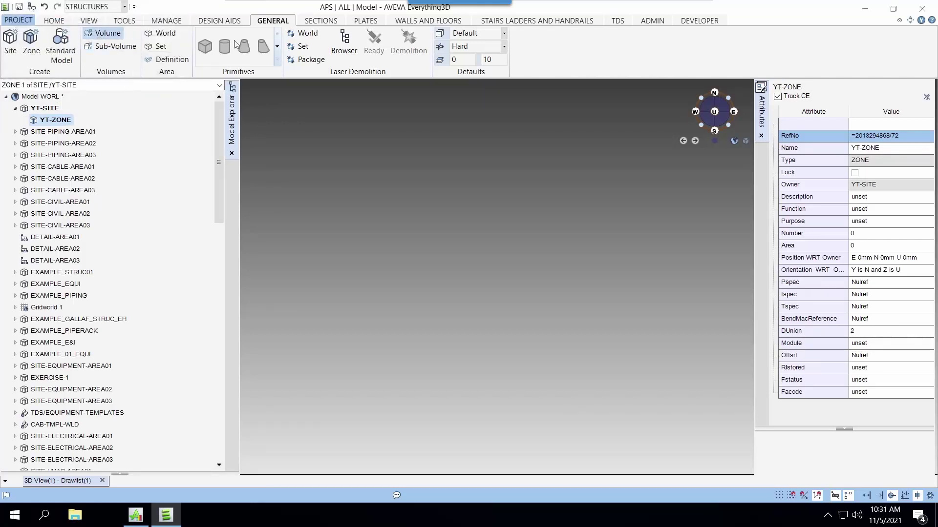
{"action": "left_click", "coordinate": [326, 22]}
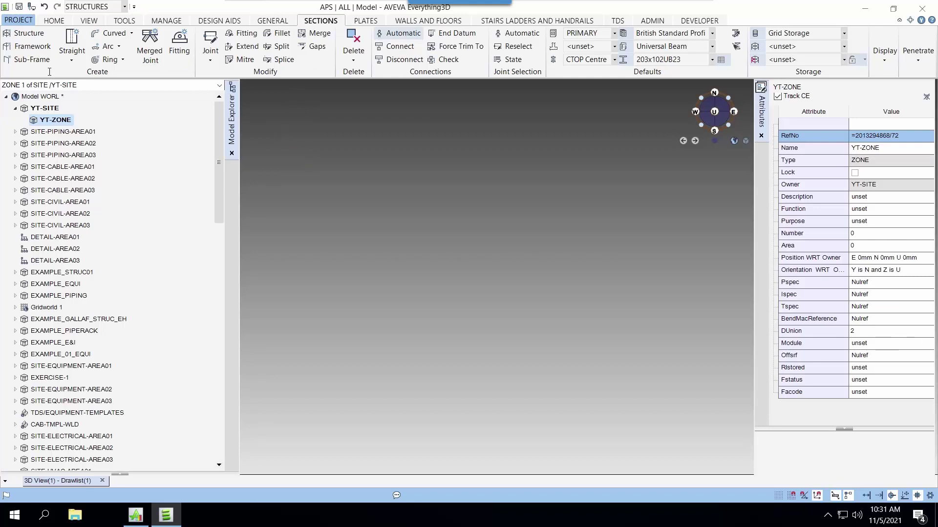
Step: Create structure YT-STRU under YT-ZONE with purpose STL Area
{"action": "left_click", "coordinate": [25, 35]}
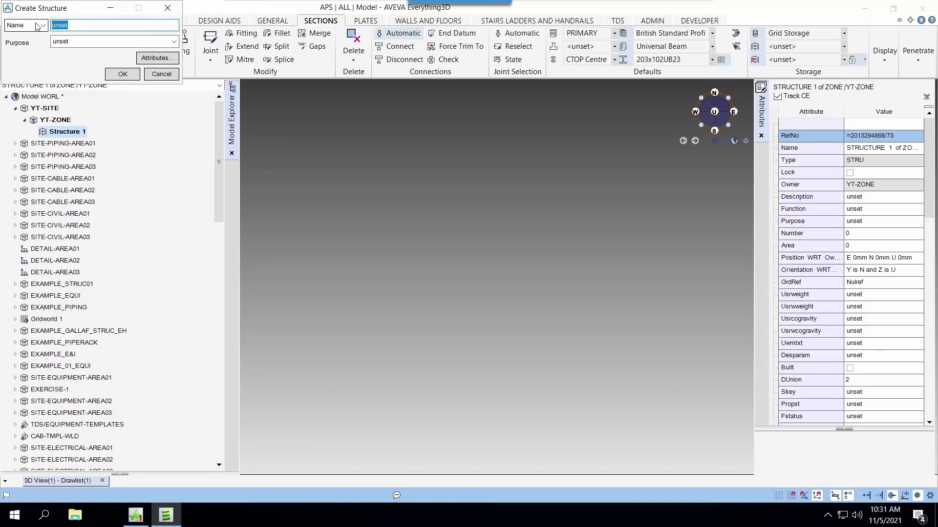
{"action": "type", "text": "YT-STRU"}
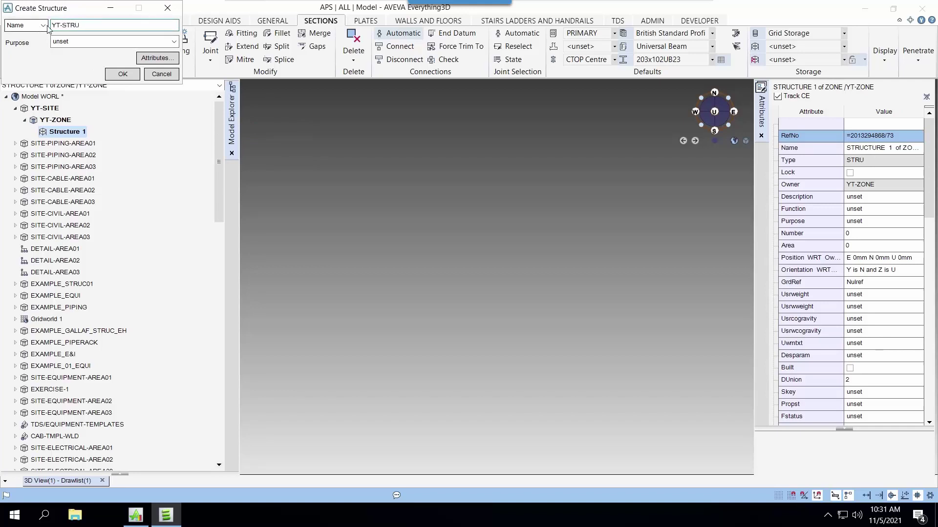
{"action": "left_click", "coordinate": [174, 42]}
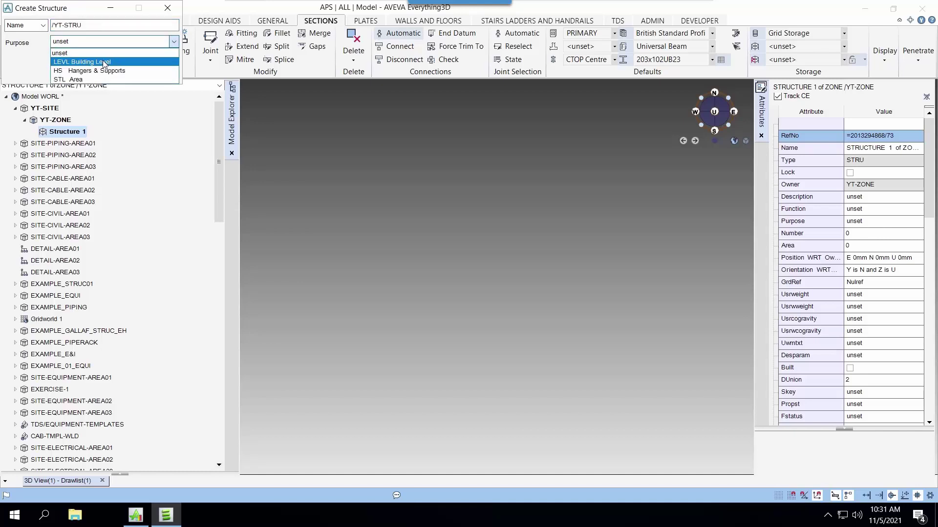
{"action": "left_click", "coordinate": [89, 80]}
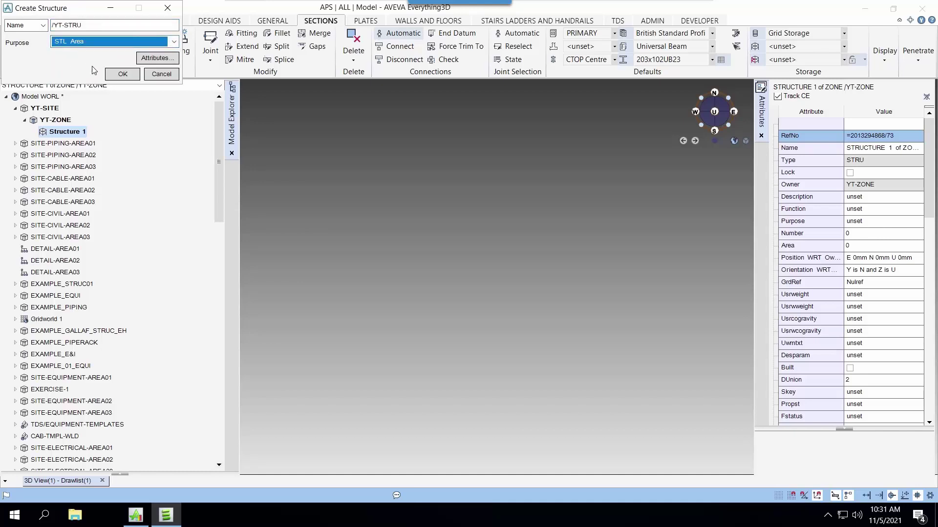
{"action": "left_click", "coordinate": [122, 75]}
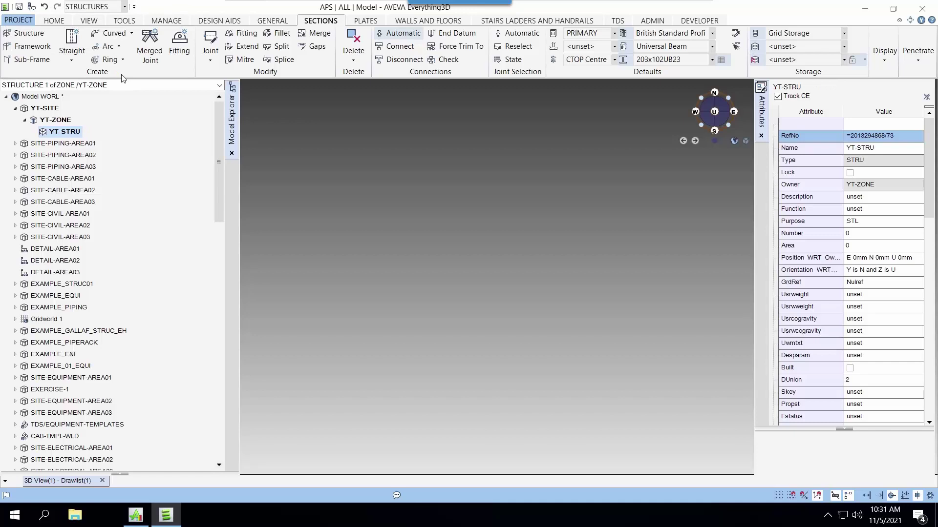
Step: Create framework YT-FRMW under YT-STRU with no purpose set
{"action": "left_click", "coordinate": [32, 46]}
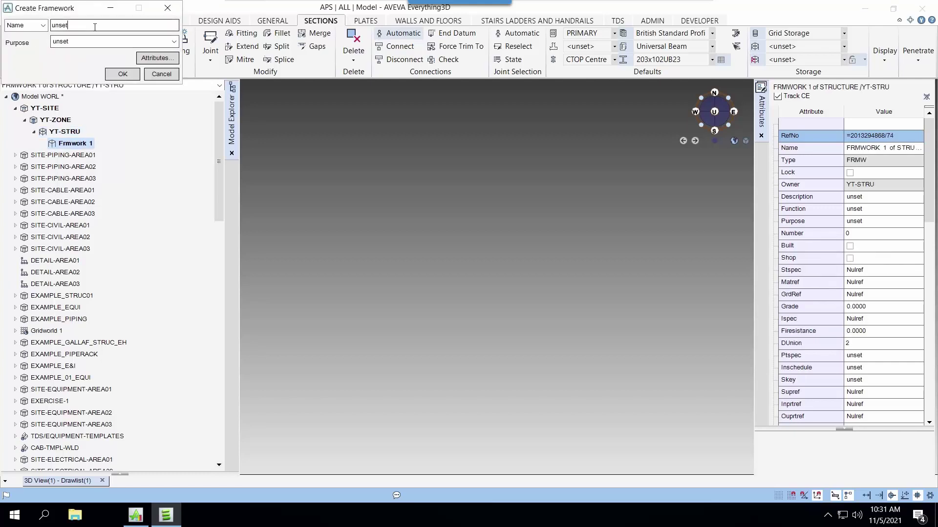
{"action": "double_click", "coordinate": [95, 27]}
{"action": "type", "text": "YT"}
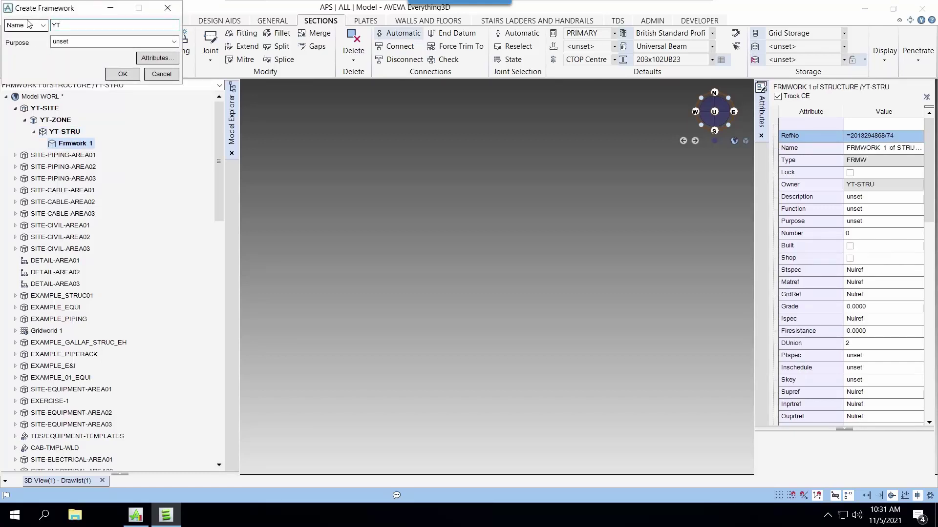
{"action": "type", "text": "-FRMW"}
{"action": "left_click", "coordinate": [91, 44]}
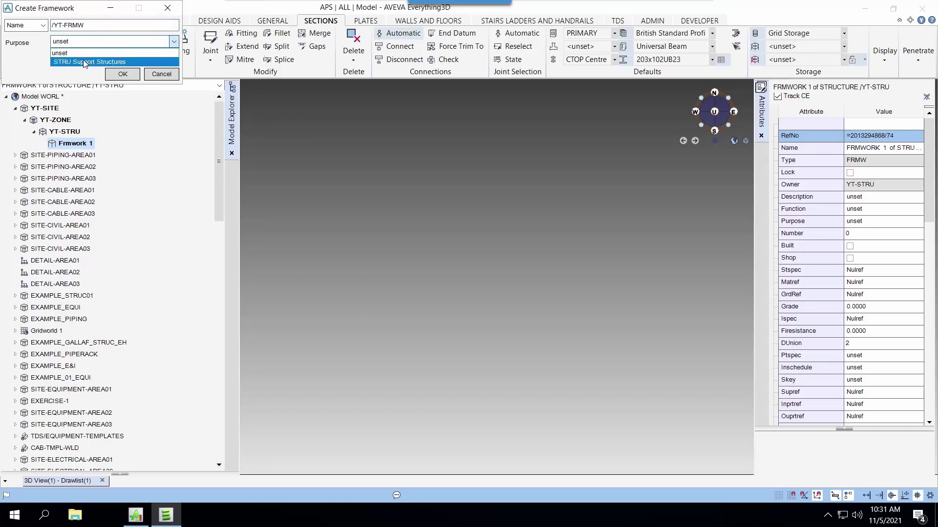
{"action": "left_click", "coordinate": [90, 56]}
{"action": "left_click", "coordinate": [122, 75]}
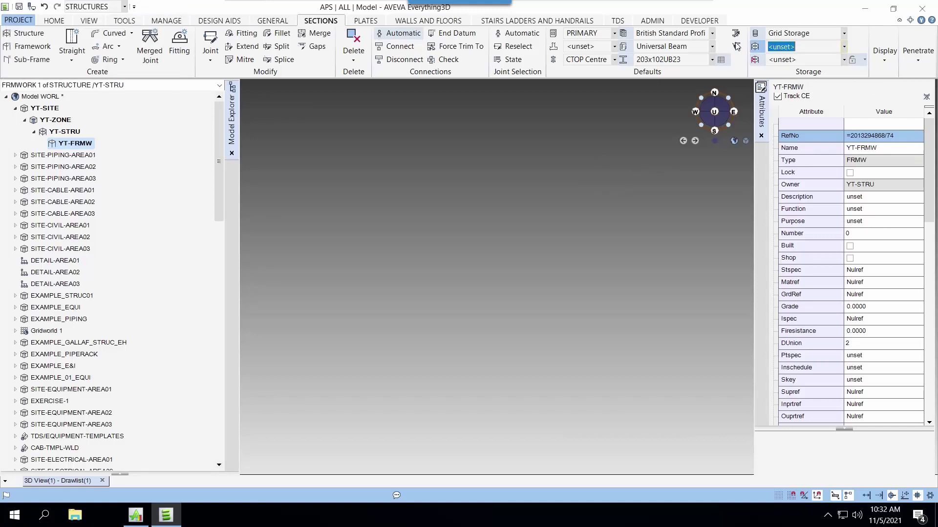
{"action": "left_click", "coordinate": [711, 32]}
{"action": "left_click", "coordinate": [643, 47]}
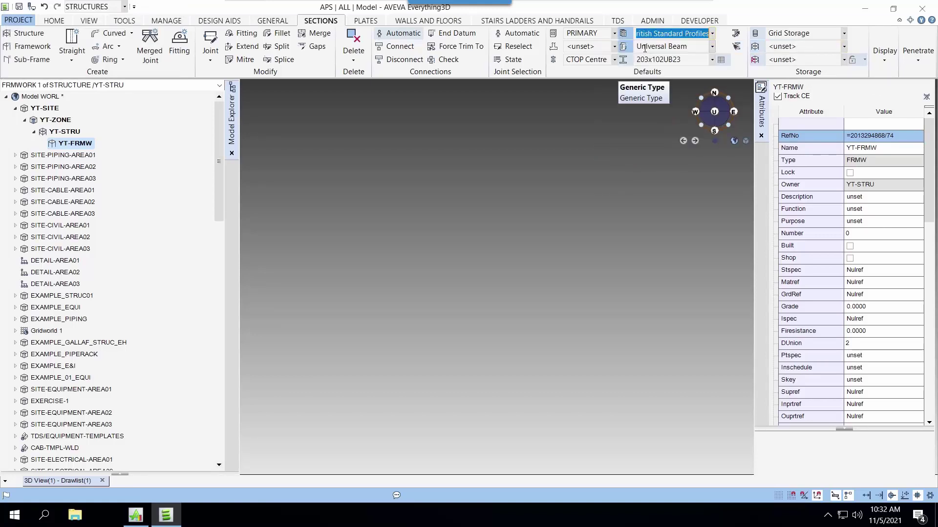
{"action": "left_click", "coordinate": [712, 59]}
{"action": "left_click", "coordinate": [712, 60]}
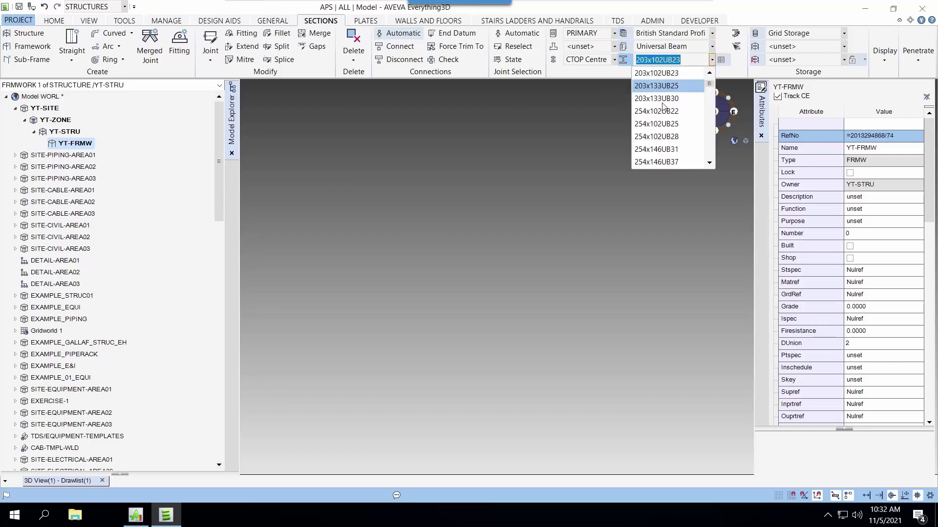
{"action": "left_click", "coordinate": [669, 74]}
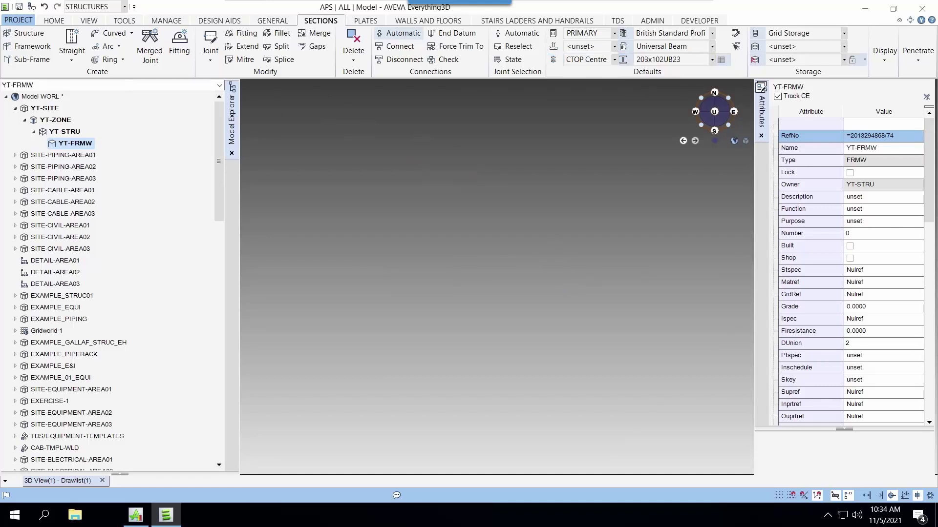
Step: Draw the main 203x102UB23 beam from start N 0, U 0 to an end at E -2000
{"action": "left_click", "coordinate": [72, 45]}
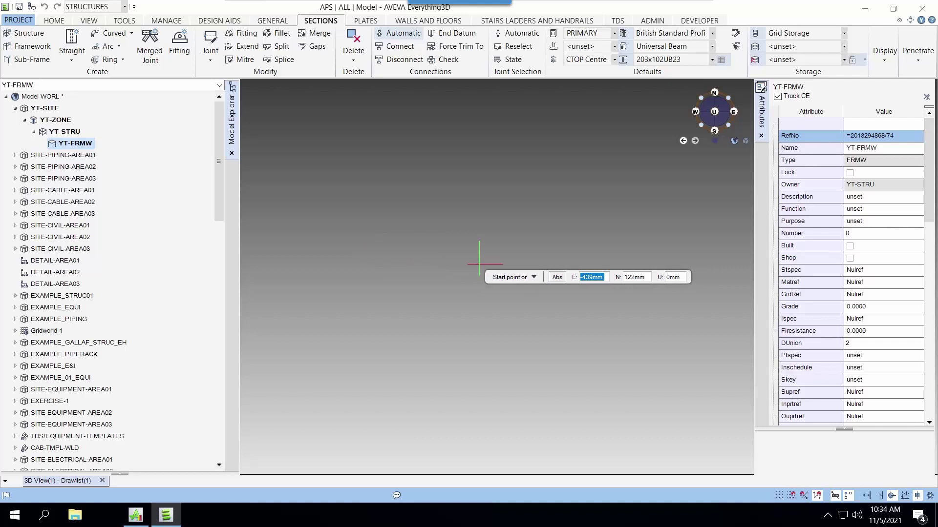
{"action": "type", "text": "1000"}
{"action": "key", "text": "Tab"}
{"action": "type", "text": "0"}
{"action": "key", "text": "Tab"}
{"action": "type", "text": "0"}
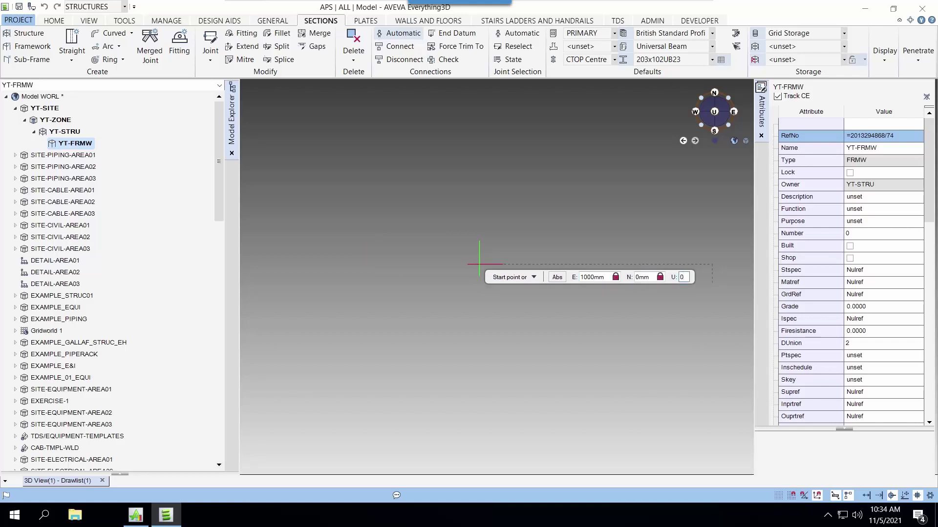
{"action": "key", "text": "Return"}
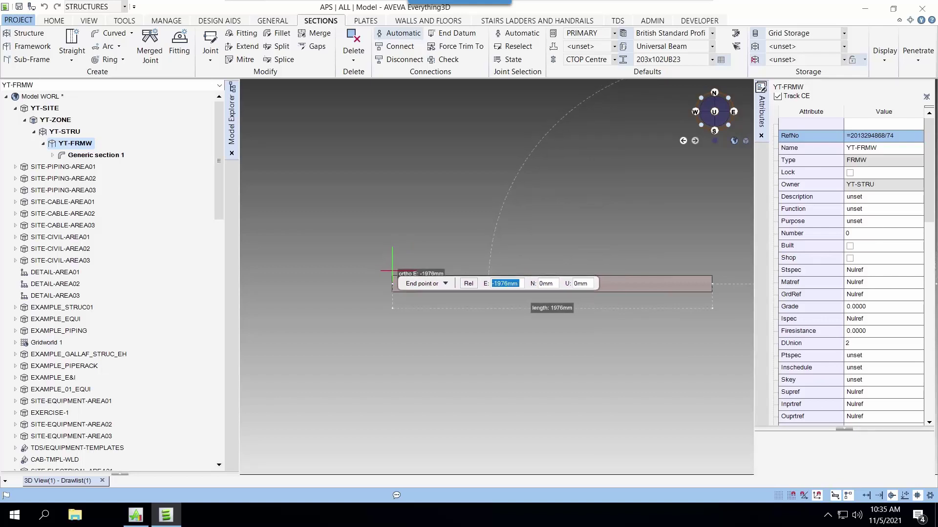
{"action": "type", "text": "-2000"}
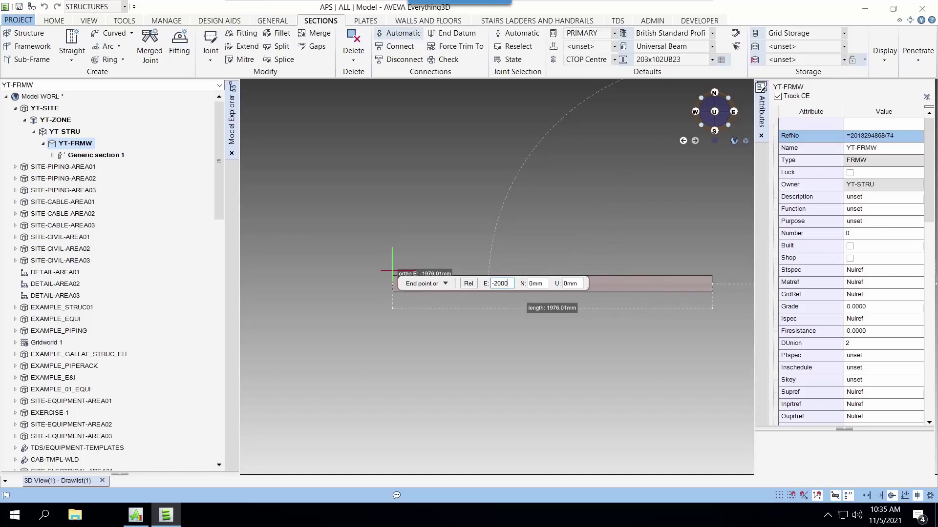
{"action": "key", "text": "Return"}
{"action": "key", "text": "Tab"}
{"action": "key", "text": "Tab"}
{"action": "key", "text": "Return"}
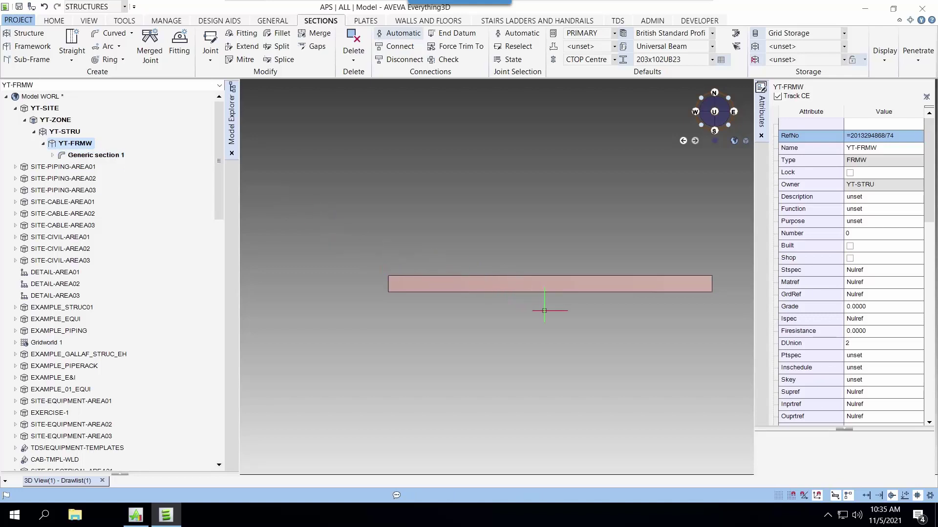
Step: Draw Generic section 2 from E -600 on the main beam to an end at N -1000
{"action": "middle_click_drag", "start_coordinate": [574, 308], "coordinate": [575, 229]}
{"action": "middle_click_drag", "start_coordinate": [497, 277], "coordinate": [568, 278]}
{"action": "scroll", "coordinate": [568, 278], "scroll_direction": "up", "scroll_amount": 3}
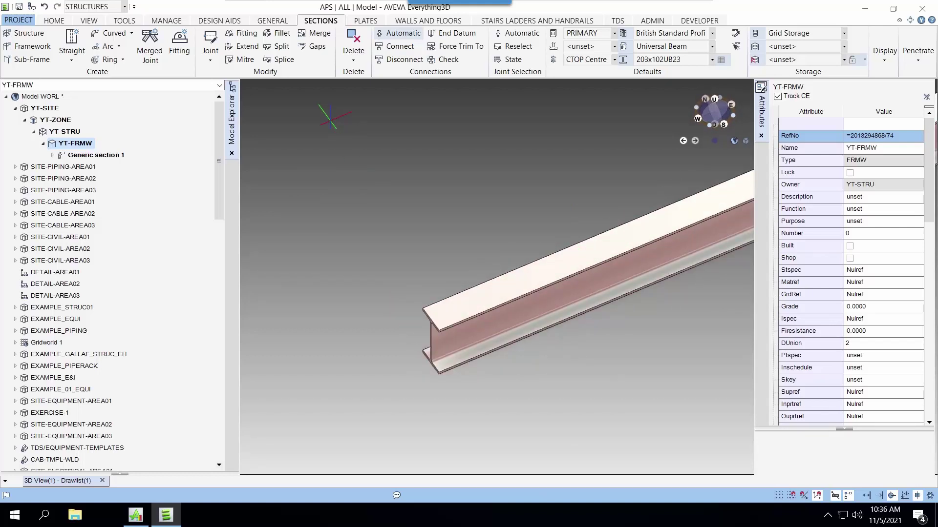
{"action": "left_click", "coordinate": [72, 42]}
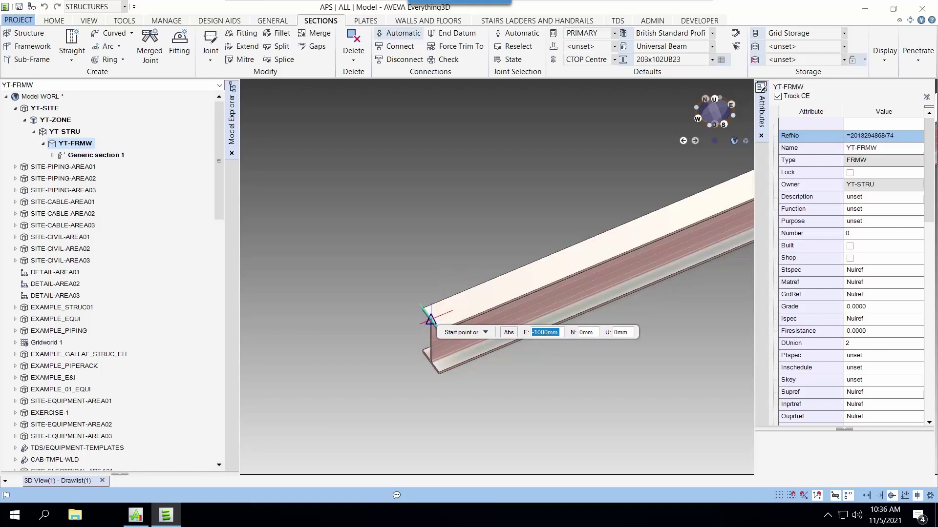
{"action": "type", "text": "-"}
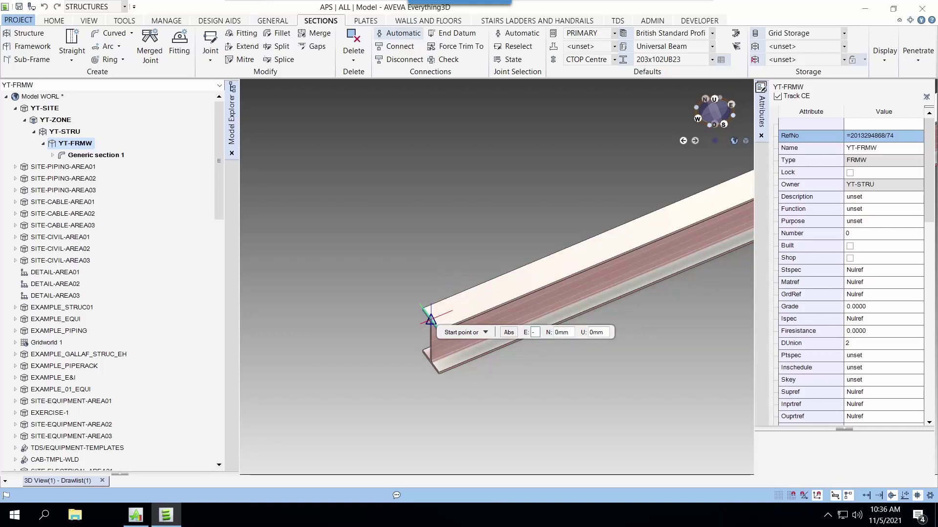
{"action": "type", "text": "600"}
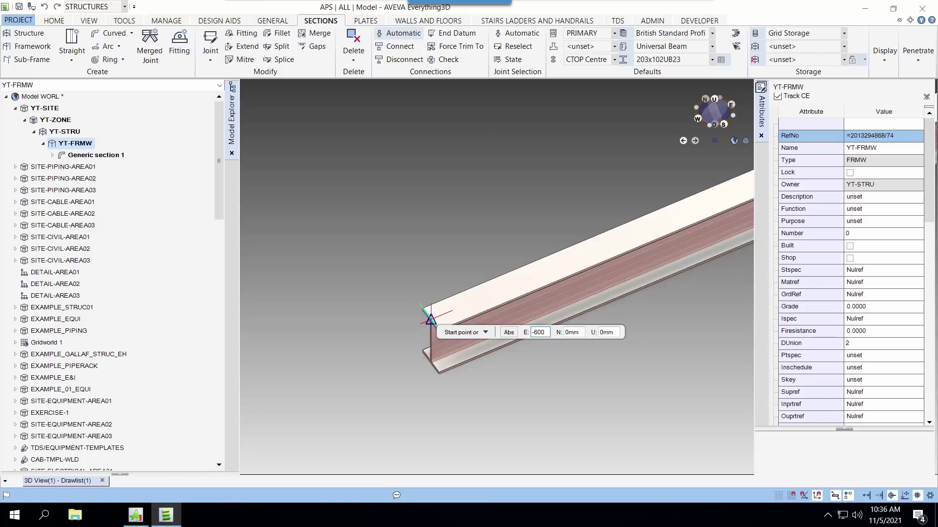
{"action": "key", "text": "Tab"}
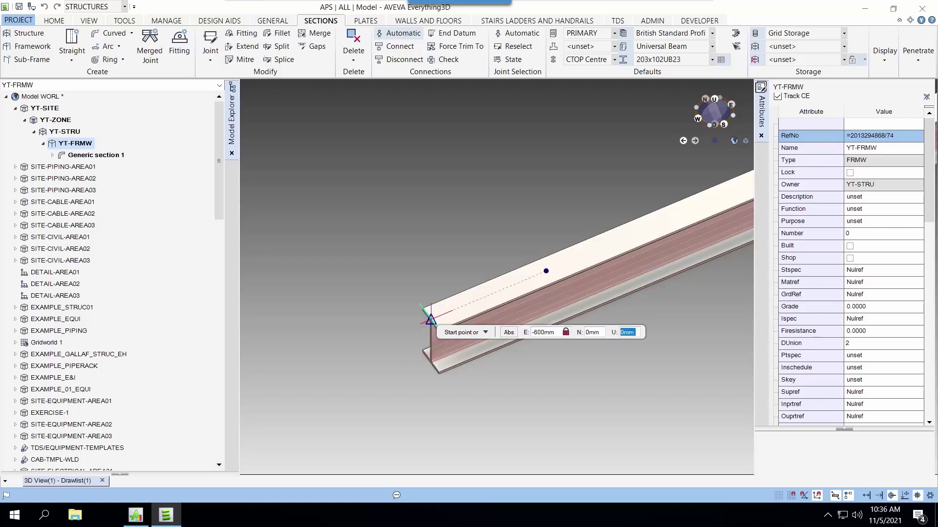
{"action": "key", "text": "Return"}
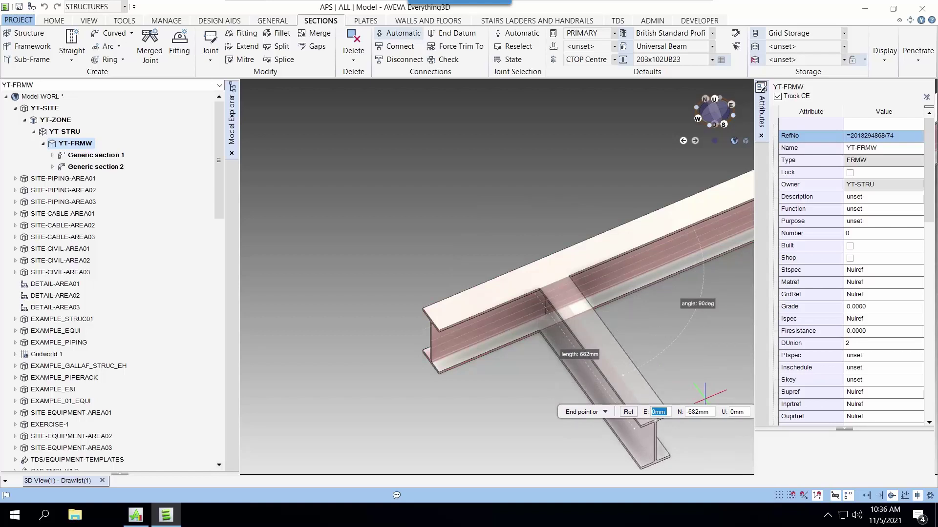
{"action": "key", "text": "Tab"}
{"action": "type", "text": "-1000"}
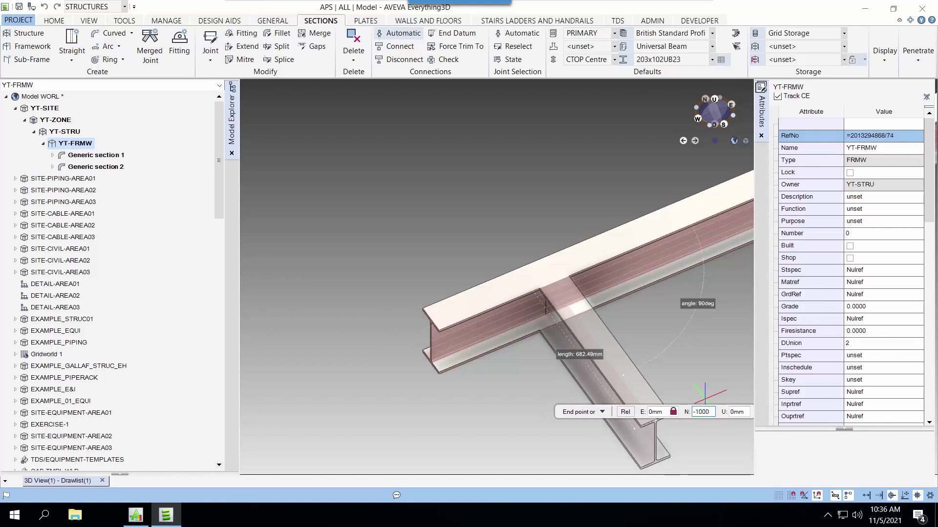
{"action": "key", "text": "Tab"}
{"action": "key", "text": "Return"}
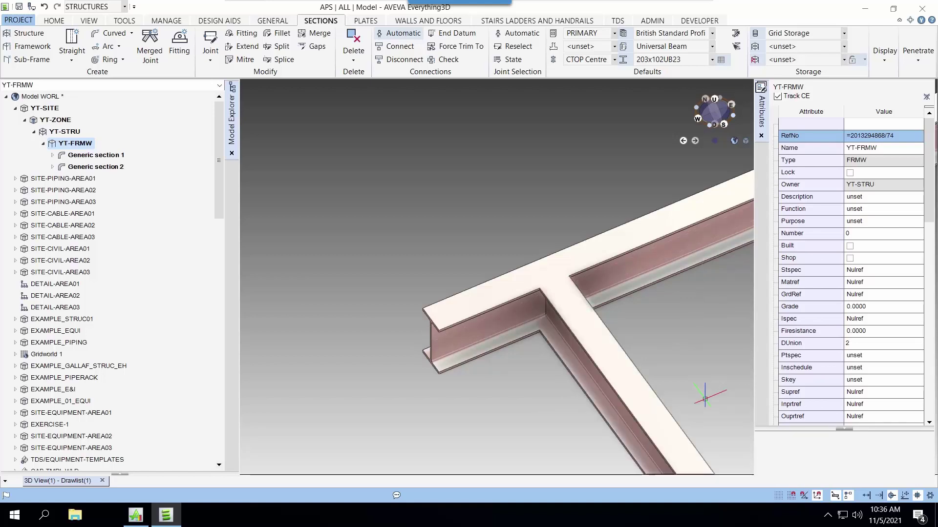
{"action": "scroll", "coordinate": [705, 399], "scroll_direction": "down", "scroll_amount": 3}
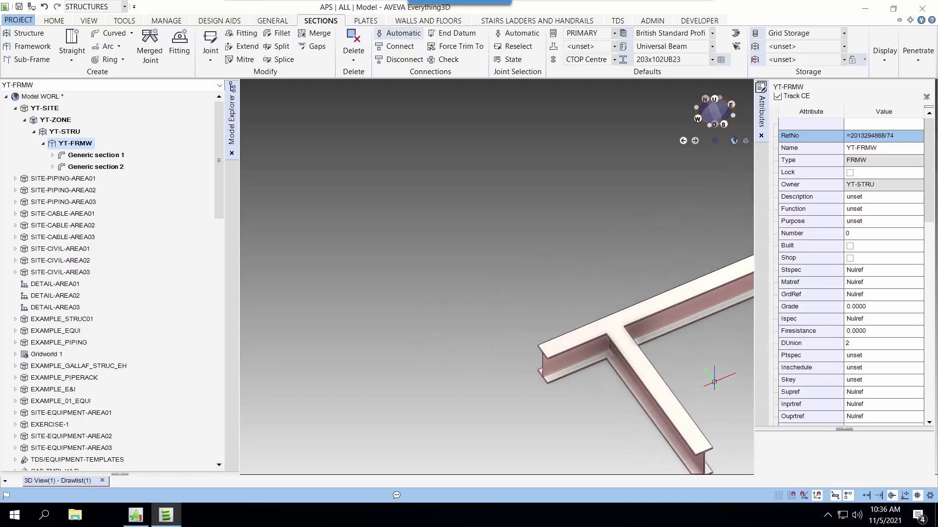
{"action": "middle_click_drag", "start_coordinate": [714, 382], "coordinate": [483, 320]}
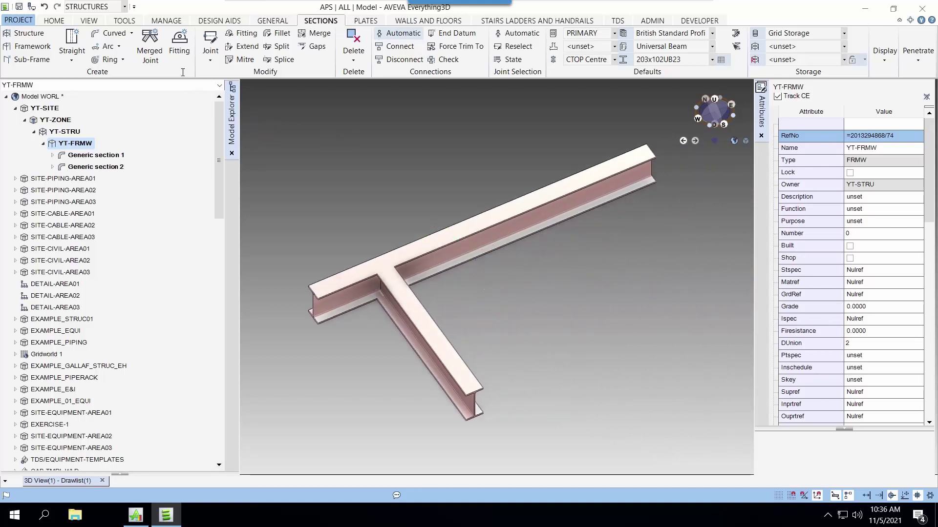
Step: Draw Generic section 3 from E 600, N 0 on the main beam to an end at N -1000
{"action": "left_click", "coordinate": [72, 44]}
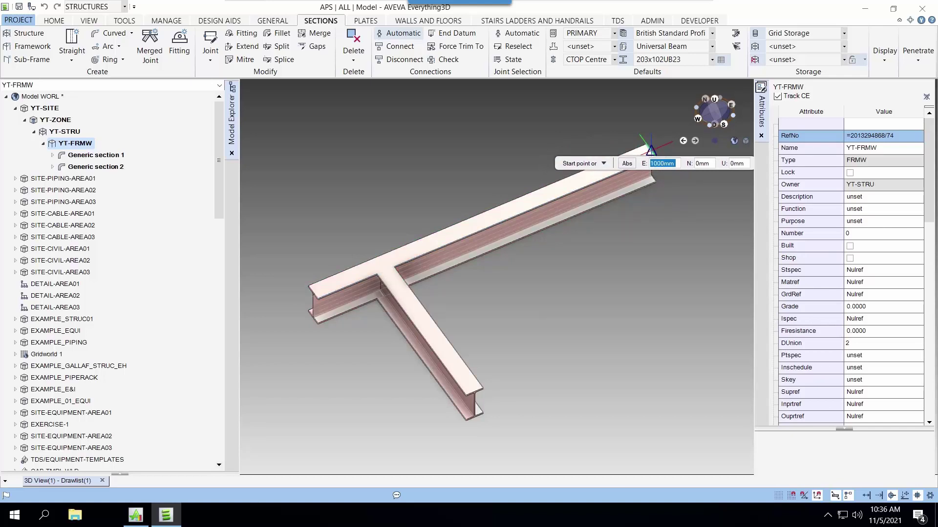
{"action": "type", "text": "600"}
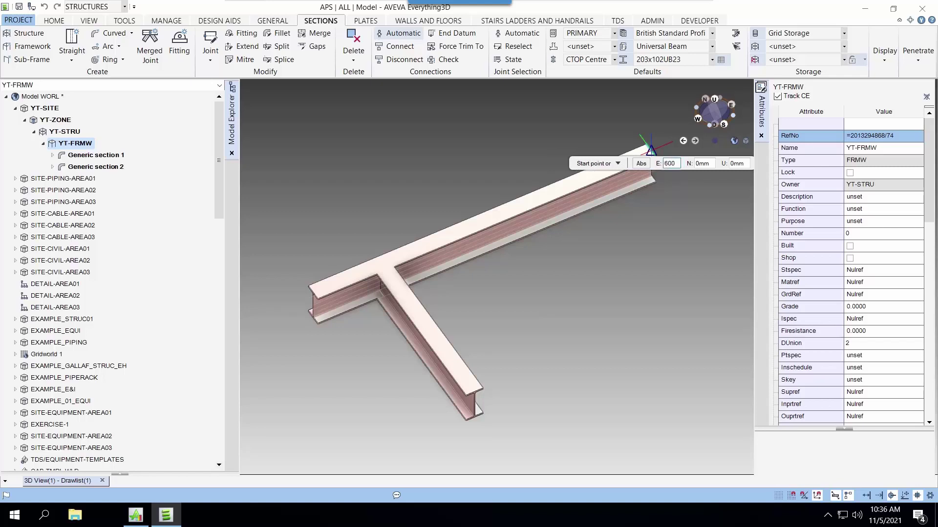
{"action": "key", "text": "Tab"}
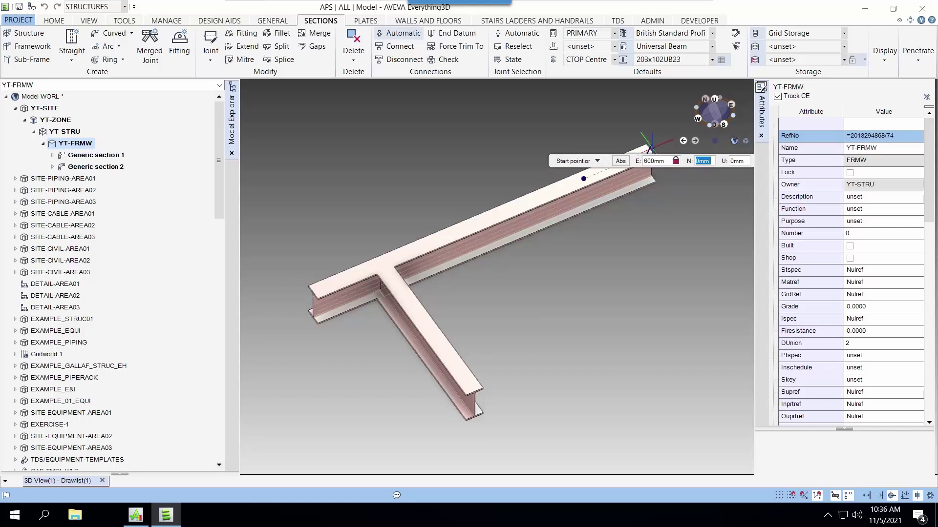
{"action": "key", "text": "Tab"}
{"action": "key", "text": "Return"}
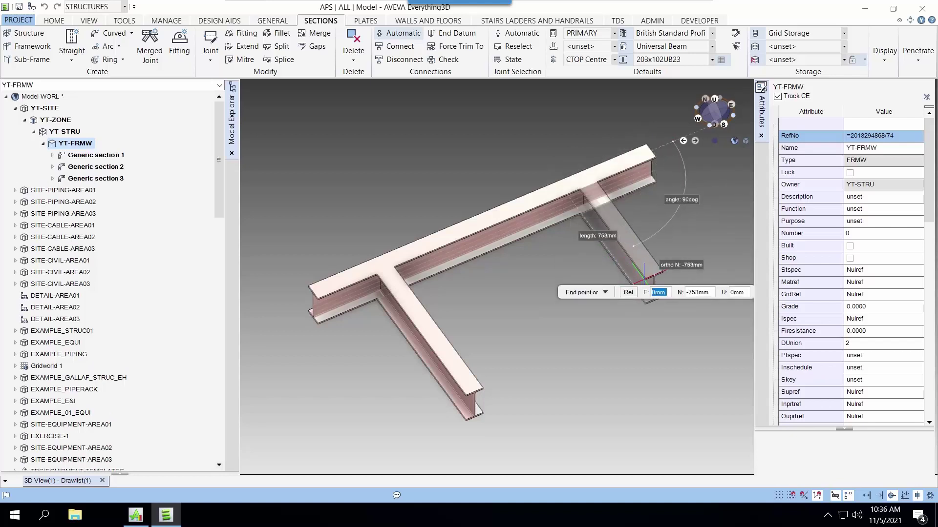
{"action": "key", "text": "Tab"}
{"action": "type", "text": "-1000"}
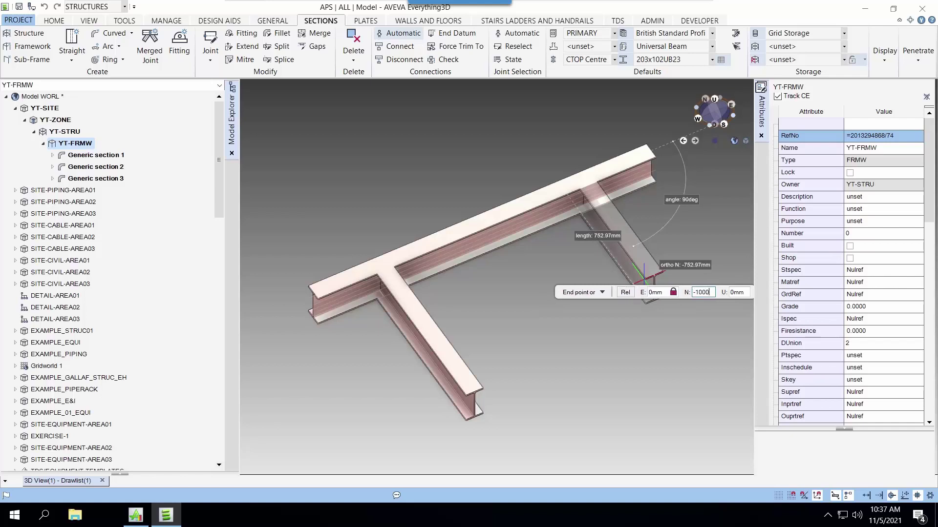
{"action": "key", "text": "Tab"}
{"action": "key", "text": "Return"}
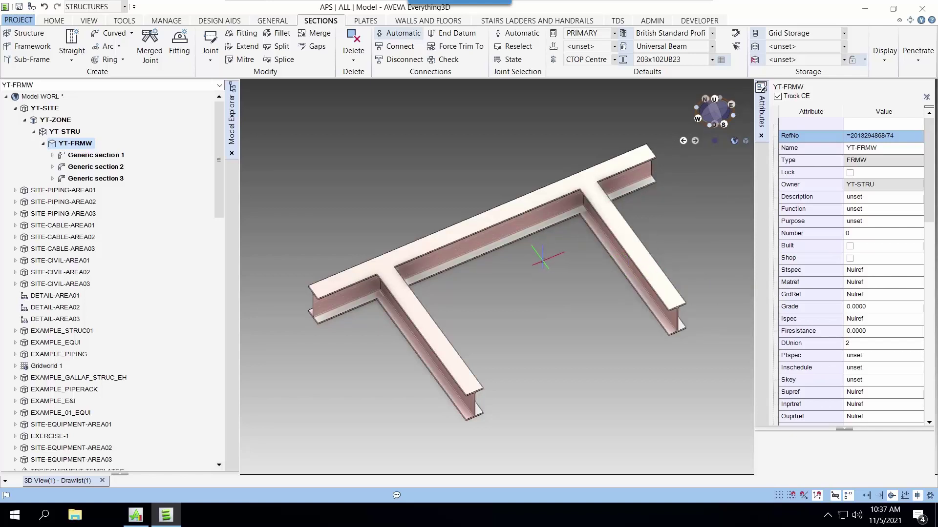
{"action": "middle_click_drag", "start_coordinate": [543, 259], "coordinate": [546, 251]}
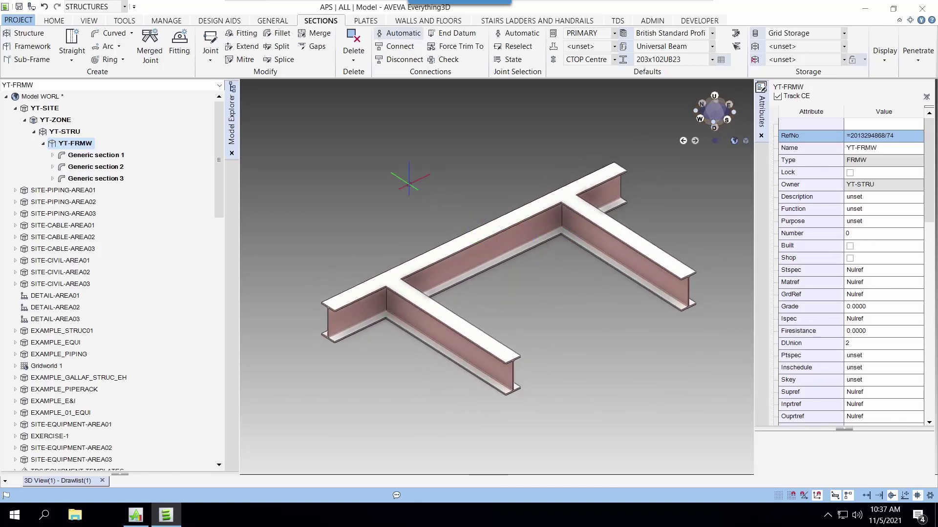
Step: Connect the ends of both secondary beams to the main beam
{"action": "left_click", "coordinate": [398, 48]}
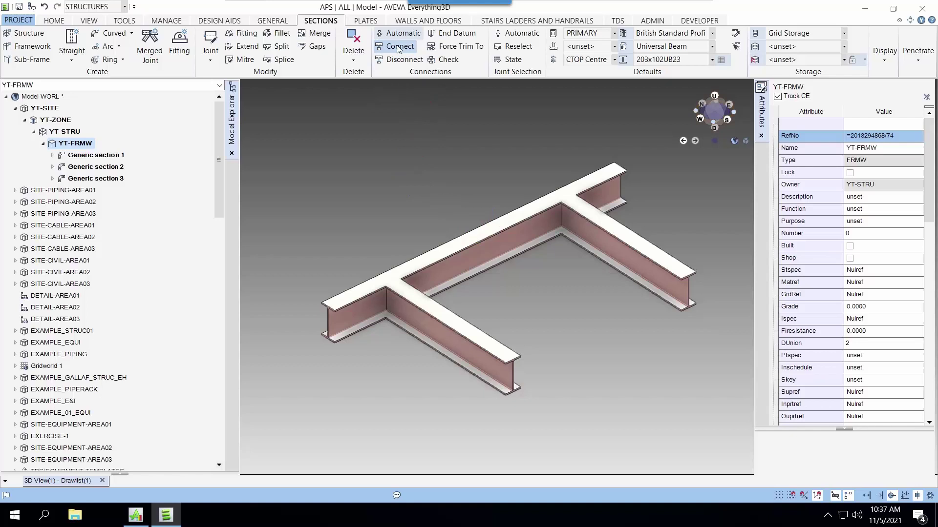
{"action": "left_click", "coordinate": [493, 229]}
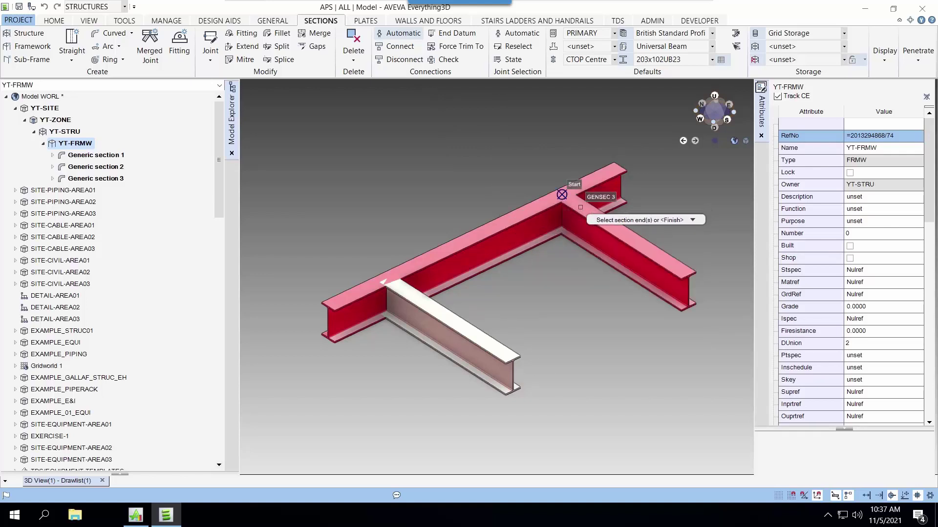
{"action": "left_click", "coordinate": [688, 276]}
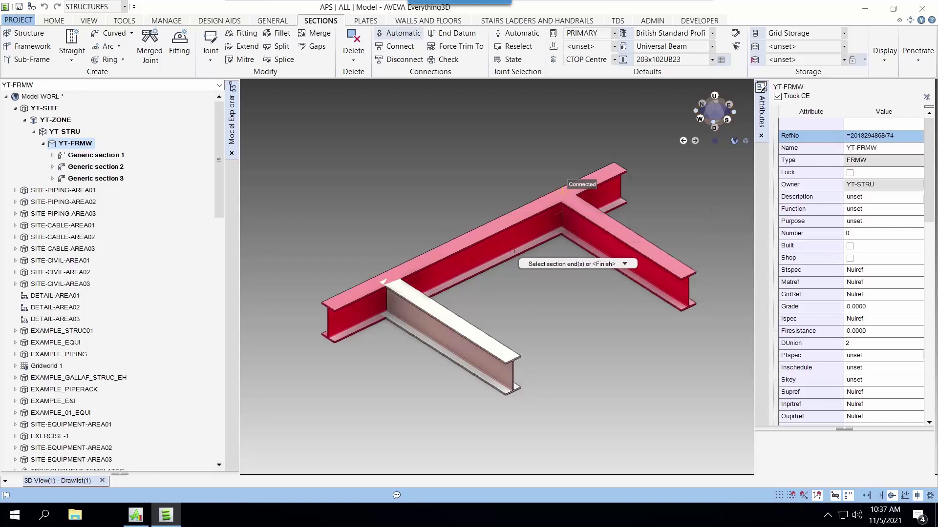
{"action": "left_click", "coordinate": [407, 298]}
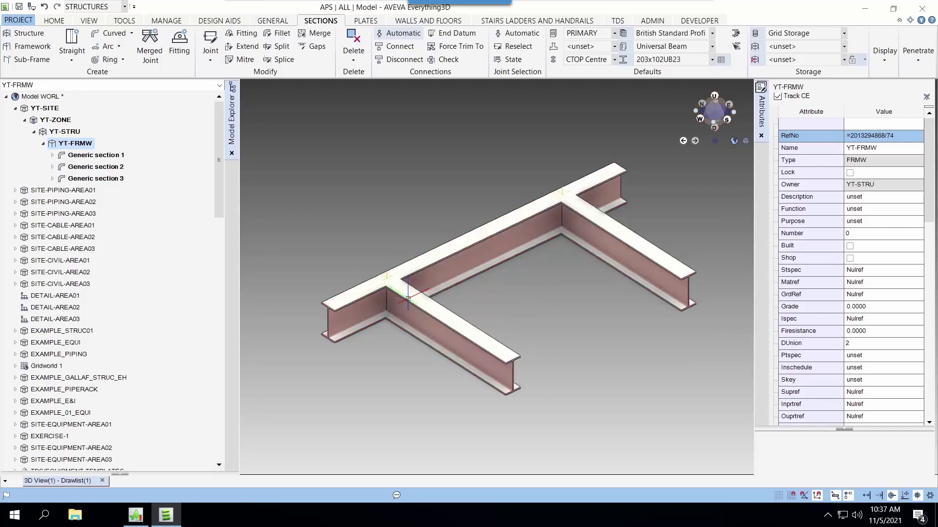
{"action": "scroll", "coordinate": [407, 298], "scroll_direction": "up", "scroll_amount": 5}
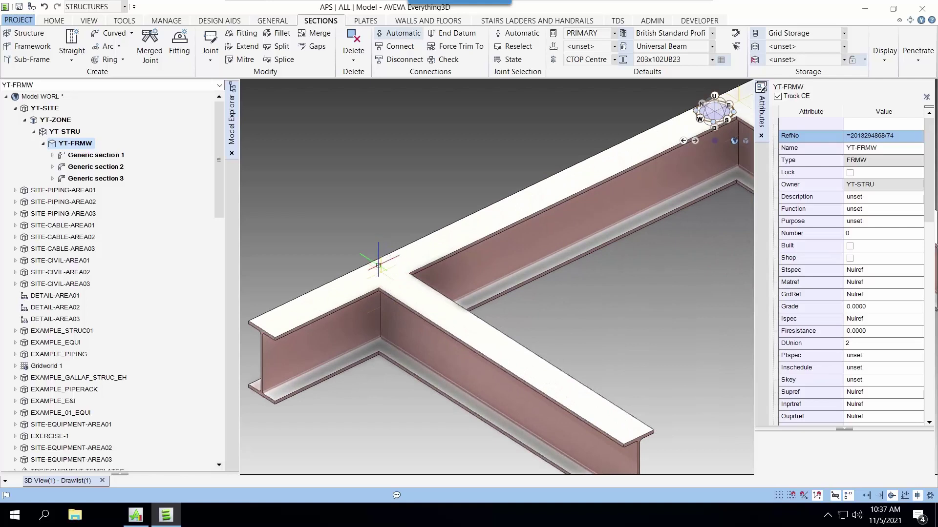
{"action": "scroll", "coordinate": [378, 265], "scroll_direction": "down", "scroll_amount": 2}
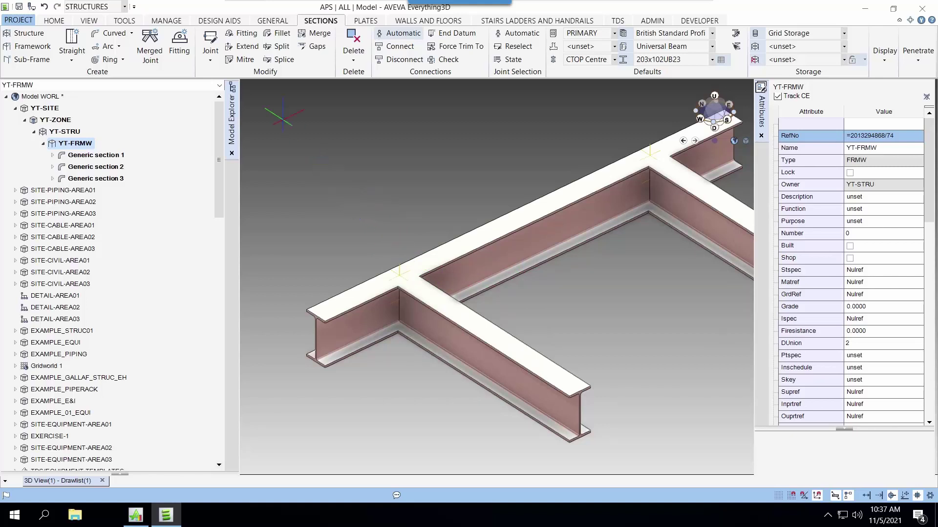
Step: Select the main beam's two joint locations for joint editing
{"action": "left_click", "coordinate": [215, 43]}
{"action": "left_click", "coordinate": [532, 213]}
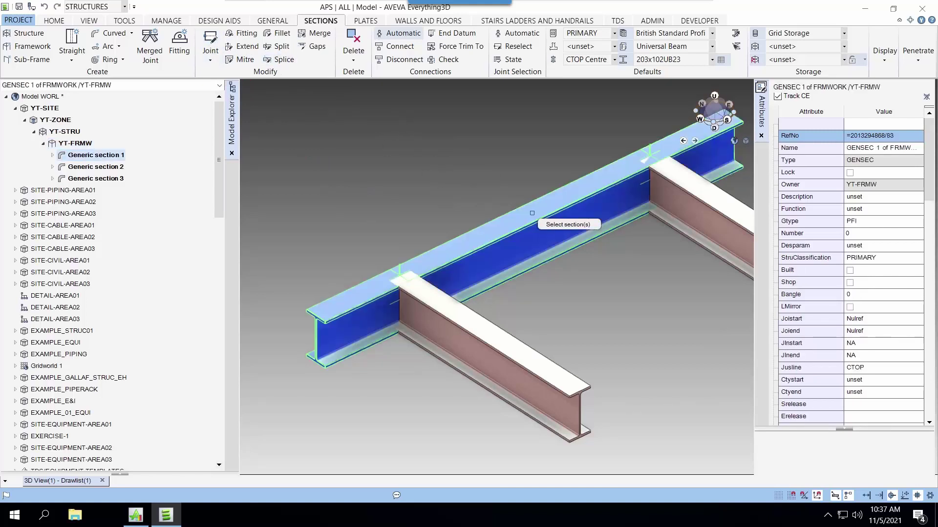
{"action": "key", "text": "Escape"}
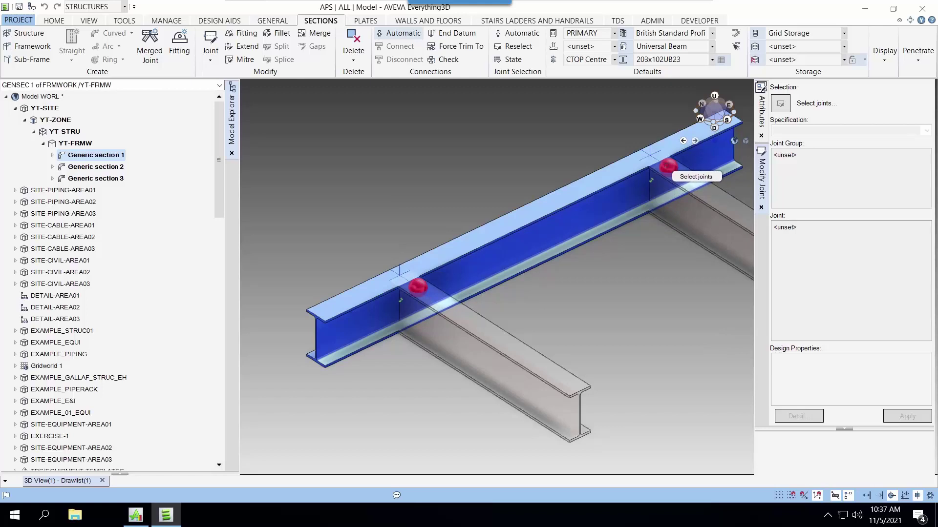
{"action": "key", "text": "Escape"}
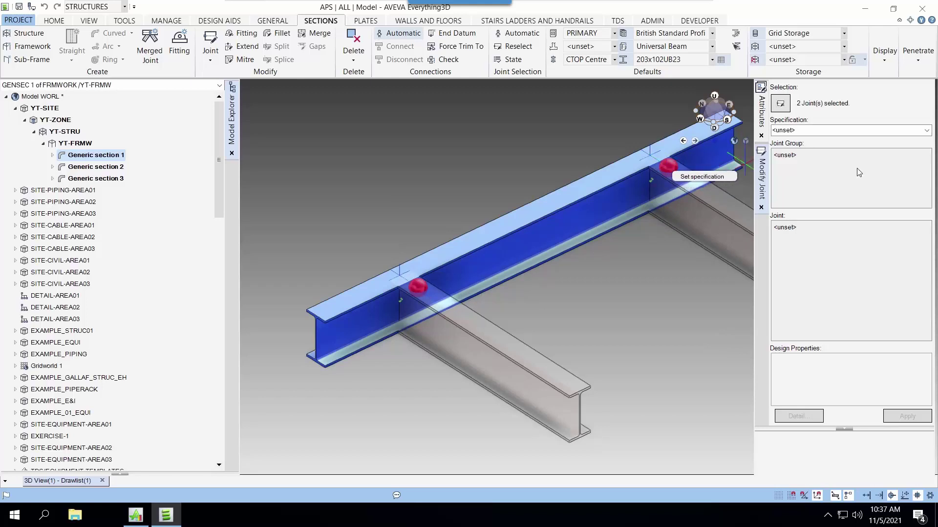
Step: Set Beam to Beam Joints, Equal Beams, Web Cleats - Single Bolt Row, 2 bolt rows; view detail
{"action": "left_click", "coordinate": [925, 131]}
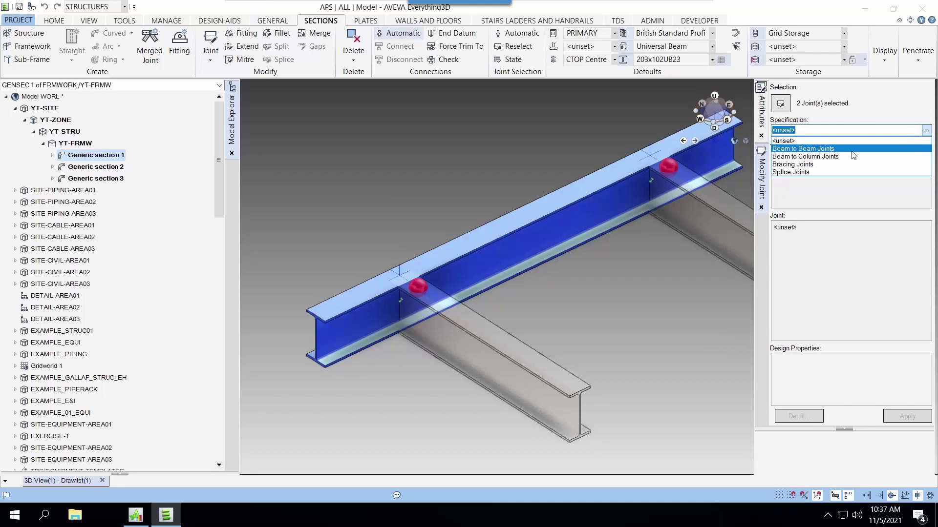
{"action": "left_click", "coordinate": [852, 149]}
{"action": "left_click", "coordinate": [798, 167]}
{"action": "left_click", "coordinate": [795, 247]}
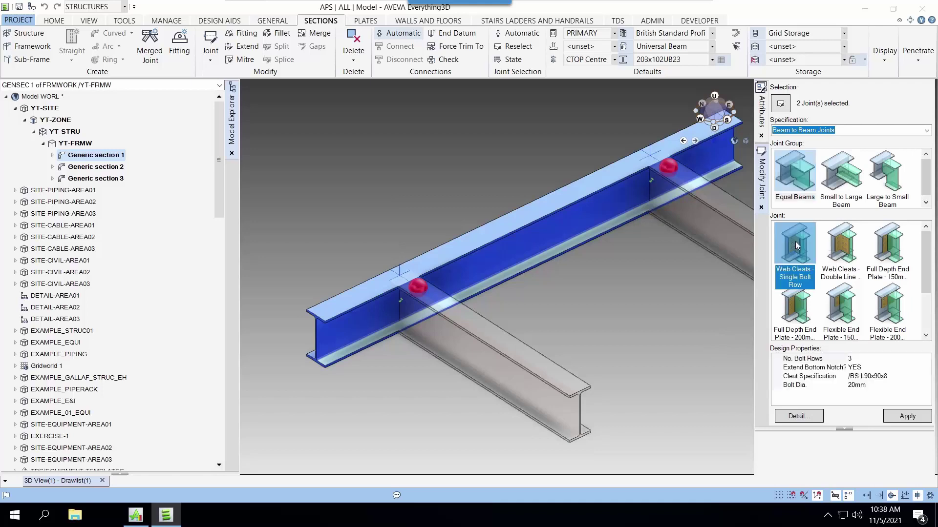
{"action": "left_click", "coordinate": [893, 359]}
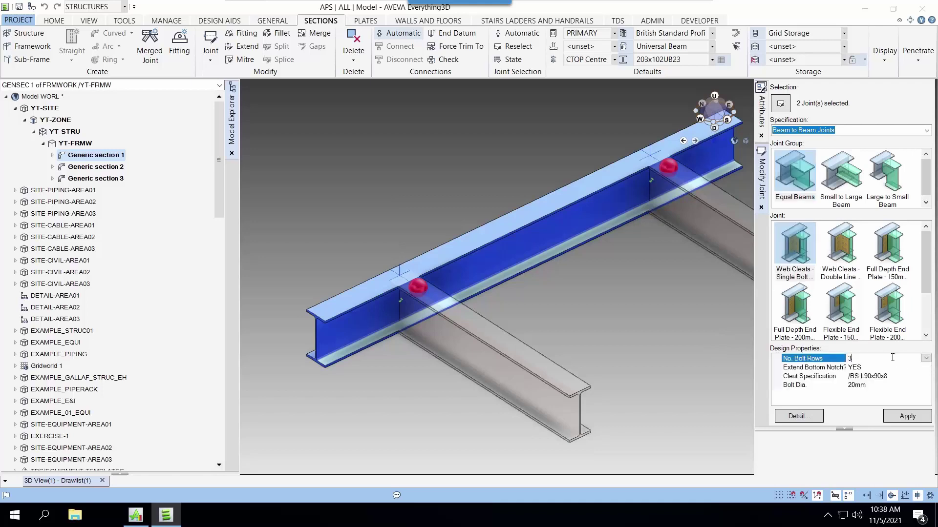
{"action": "left_click", "coordinate": [925, 359]}
{"action": "left_click", "coordinate": [872, 374]}
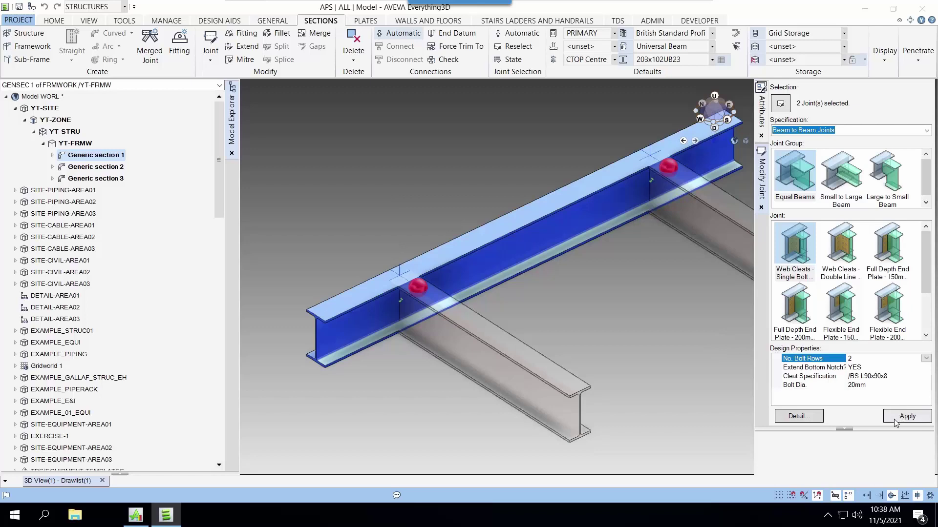
{"action": "left_click", "coordinate": [799, 416]}
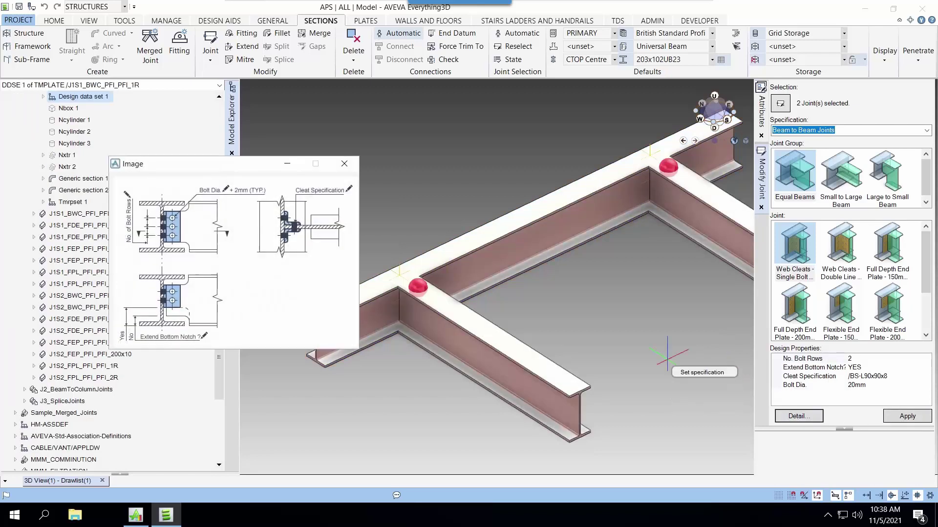
Step: Apply the bolted web-cleat joints to both connections, then close Modify Joint
{"action": "left_click", "coordinate": [350, 167]}
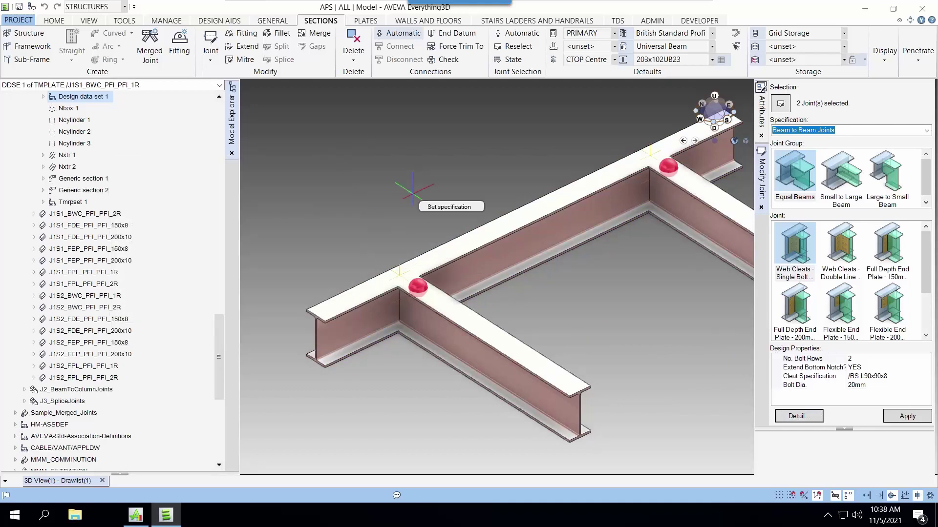
{"action": "left_click", "coordinate": [903, 417]}
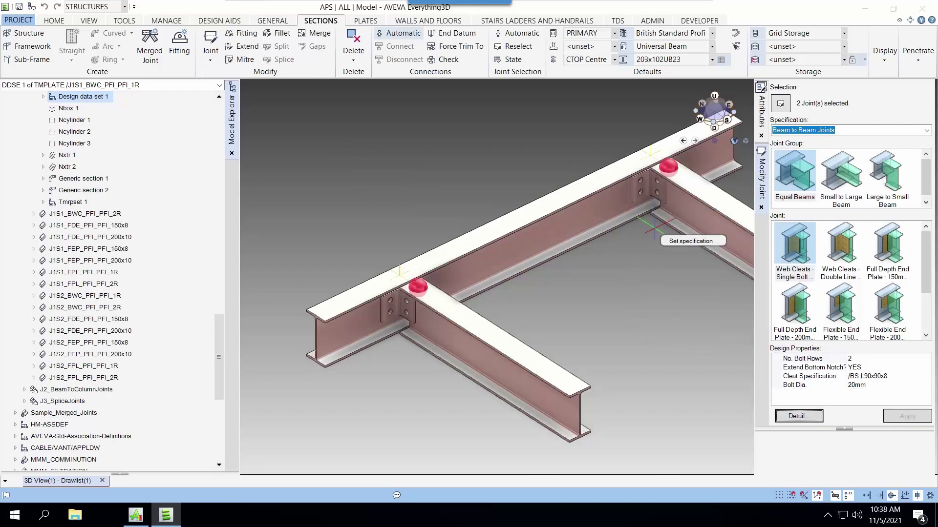
{"action": "scroll", "coordinate": [654, 225], "scroll_direction": "up", "scroll_amount": 4}
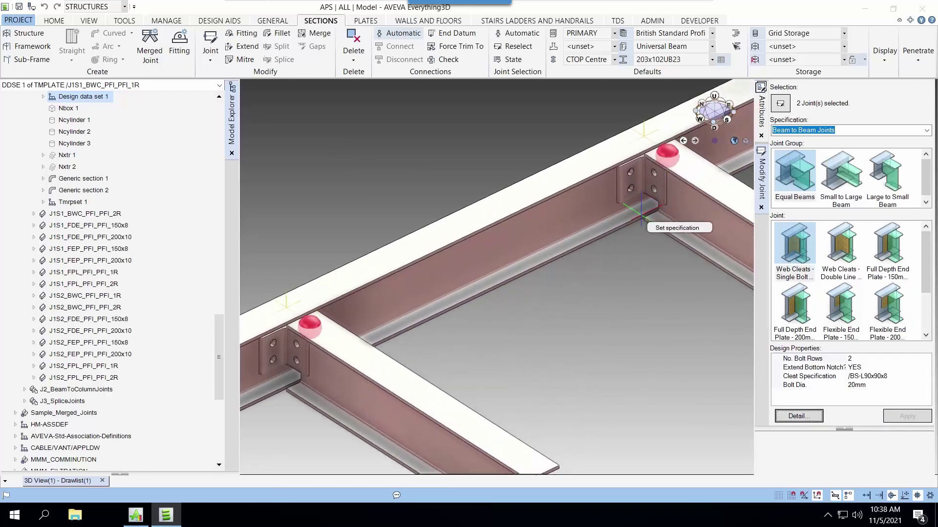
{"action": "scroll", "coordinate": [641, 215], "scroll_direction": "down", "scroll_amount": 3}
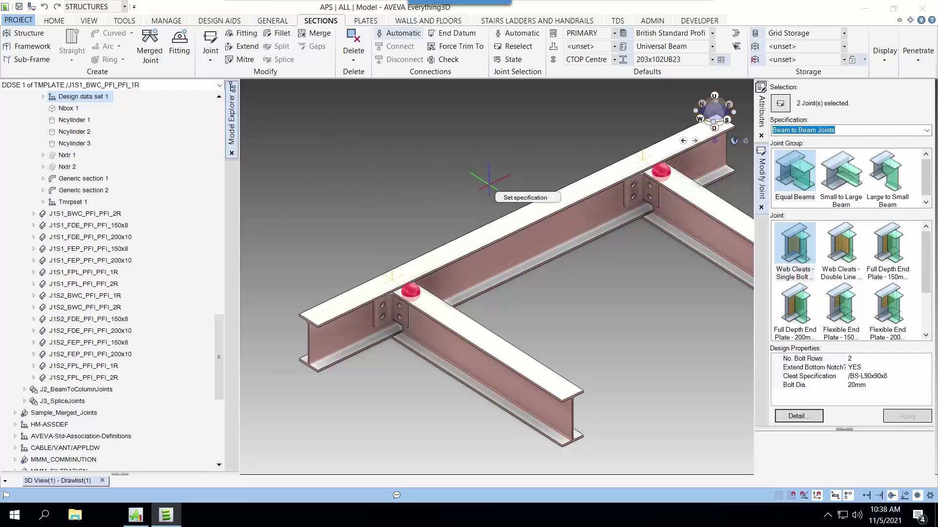
{"action": "left_click", "coordinate": [761, 208]}
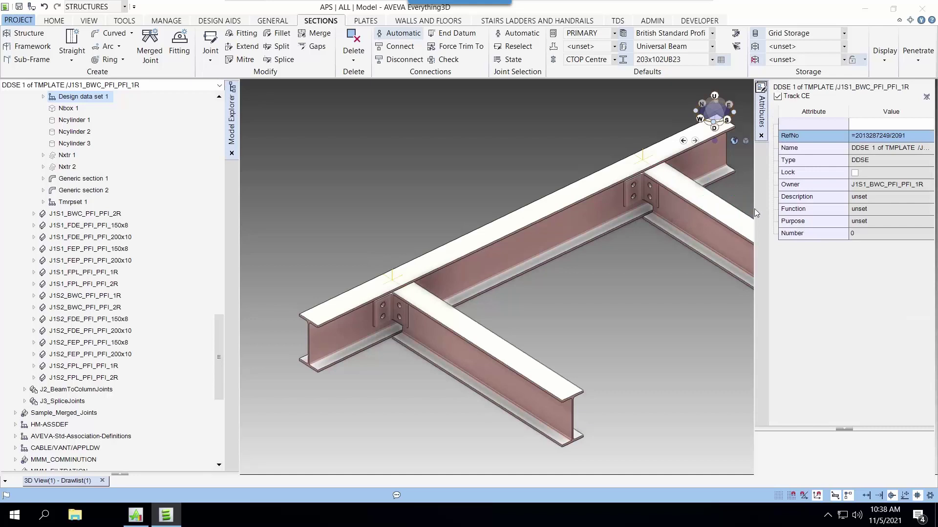
Step: Select the main beam and expand Generic section 1 through Jldatum 1 and Pldatum 1 to Fixing 1
{"action": "left_click", "coordinate": [355, 300]}
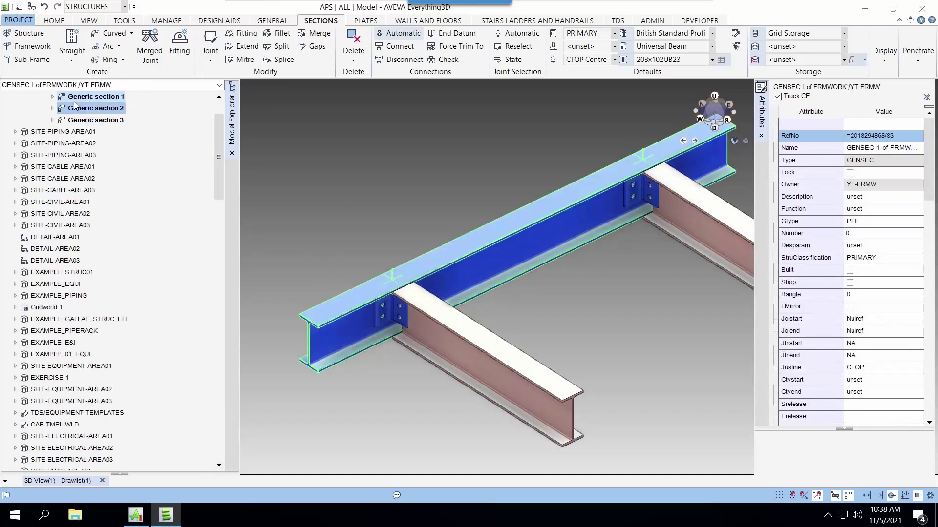
{"action": "left_click", "coordinate": [53, 97]}
{"action": "left_click", "coordinate": [62, 120]}
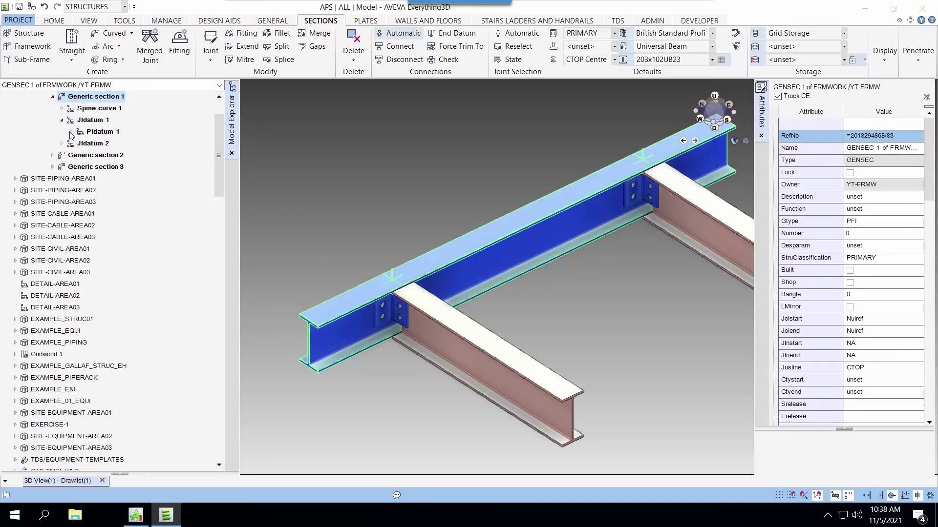
{"action": "left_click", "coordinate": [71, 132]}
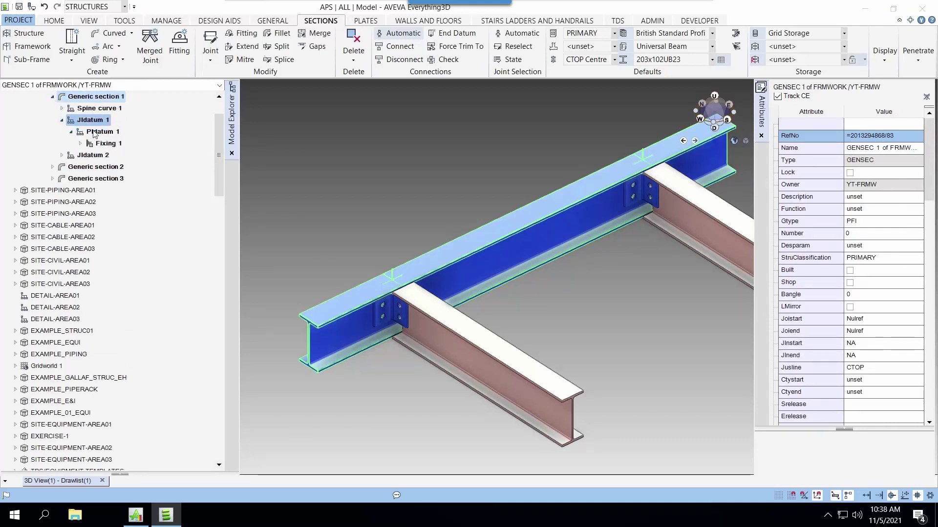
{"action": "left_click", "coordinate": [107, 143]}
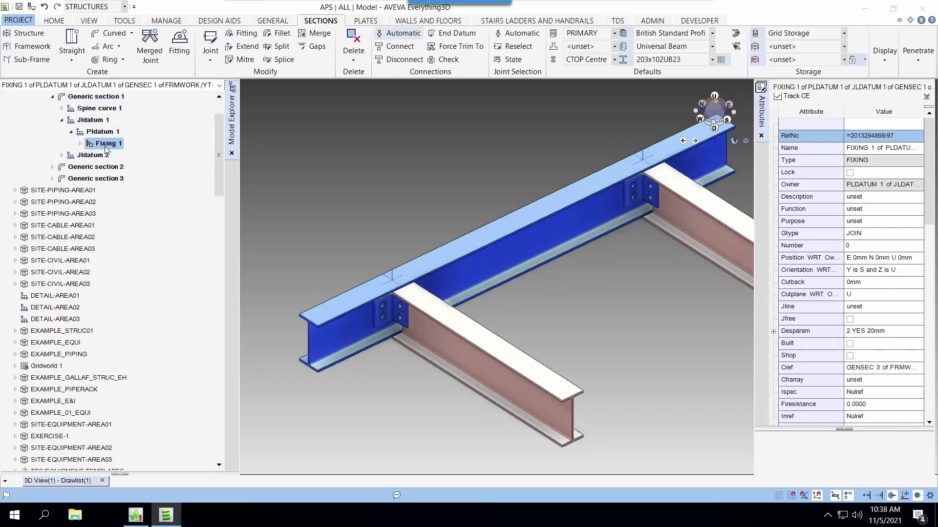
{"action": "double_click", "coordinate": [105, 146]}
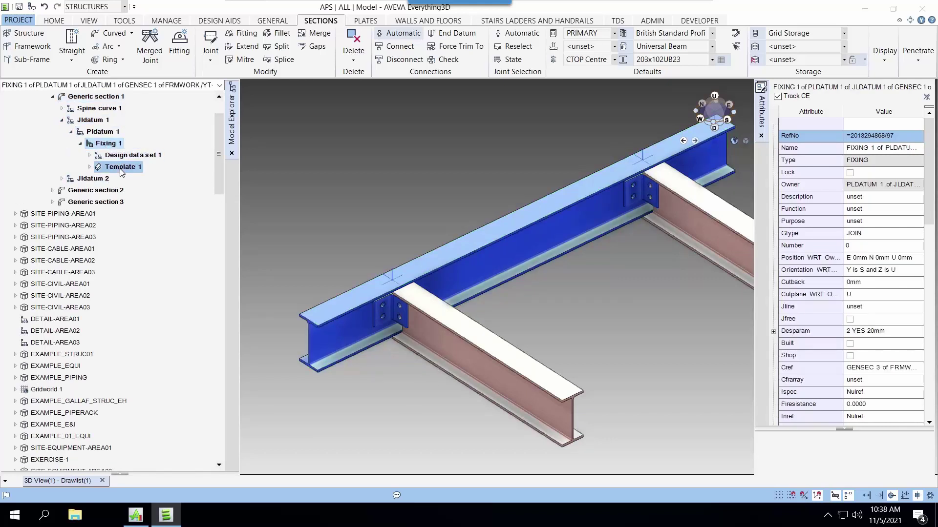
Step: Inspect Template 1's attributes showing Gtype PFI, then make Generic section 1 current again
{"action": "left_click", "coordinate": [120, 167]}
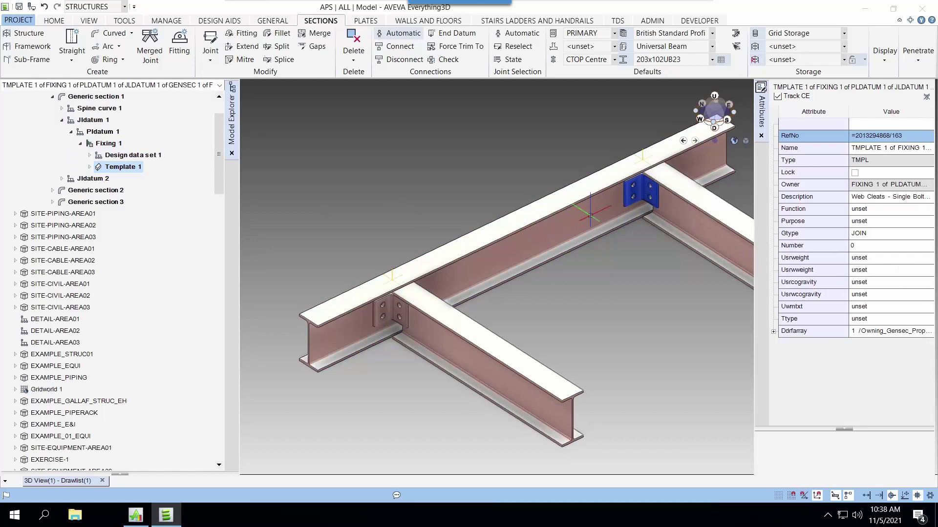
{"action": "scroll", "coordinate": [640, 193], "scroll_direction": "up", "scroll_amount": 5}
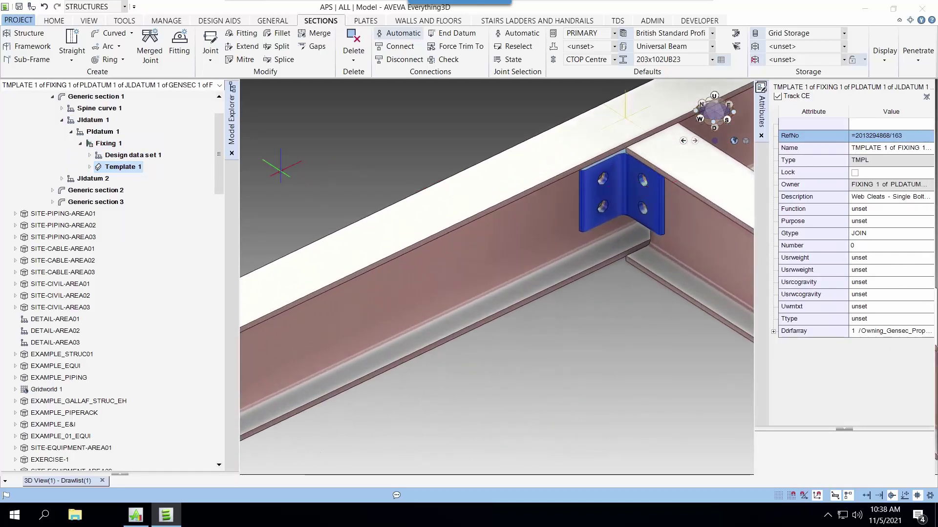
{"action": "left_click", "coordinate": [109, 98]}
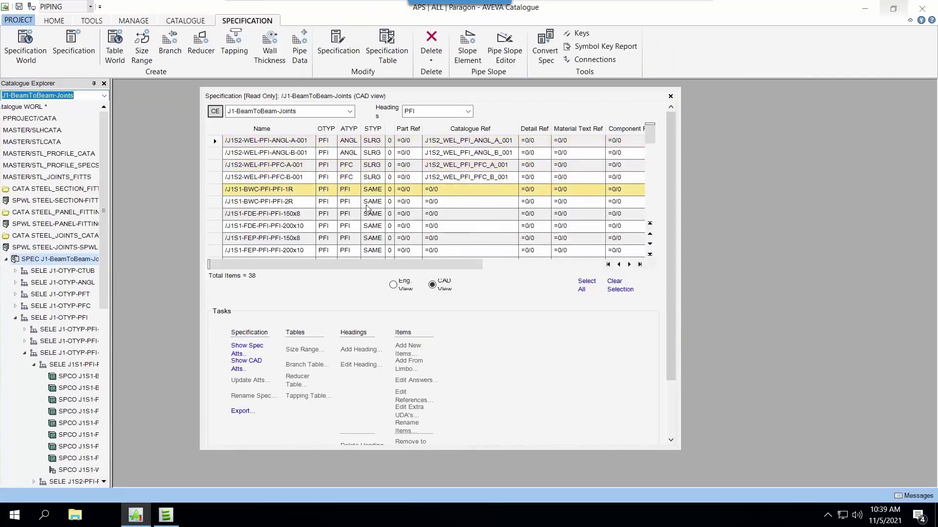
Step: Scroll through the J1-BeamToBeam-Joints table's 38 PFI items spanning SNG, PLH, SNS and WEL joints
{"action": "scroll", "coordinate": [369, 209], "scroll_direction": "down", "scroll_amount": 6}
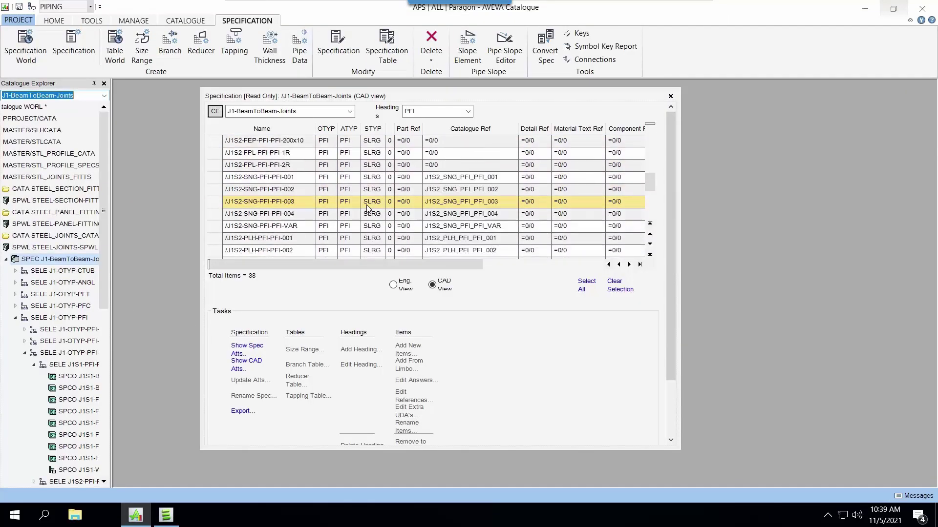
{"action": "scroll", "coordinate": [415, 195], "scroll_direction": "down", "scroll_amount": 1}
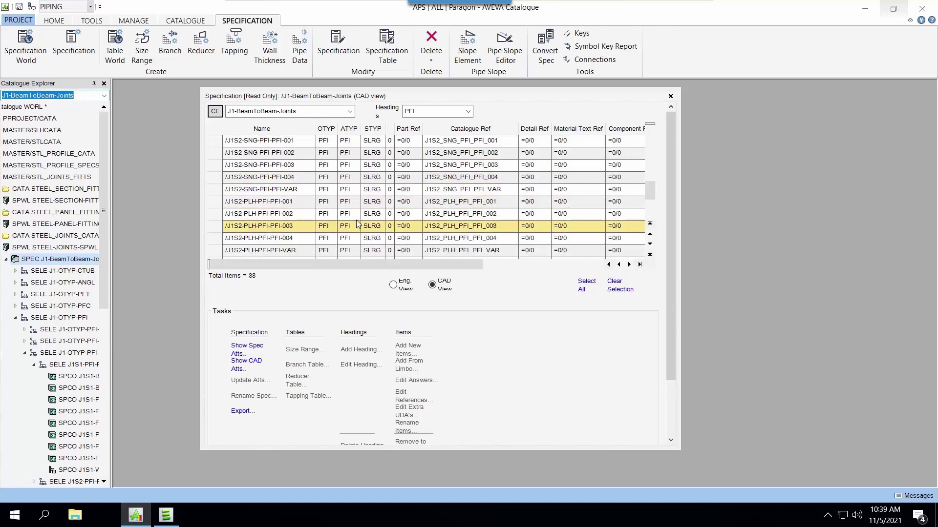
{"action": "scroll", "coordinate": [461, 247], "scroll_direction": "down", "scroll_amount": 1}
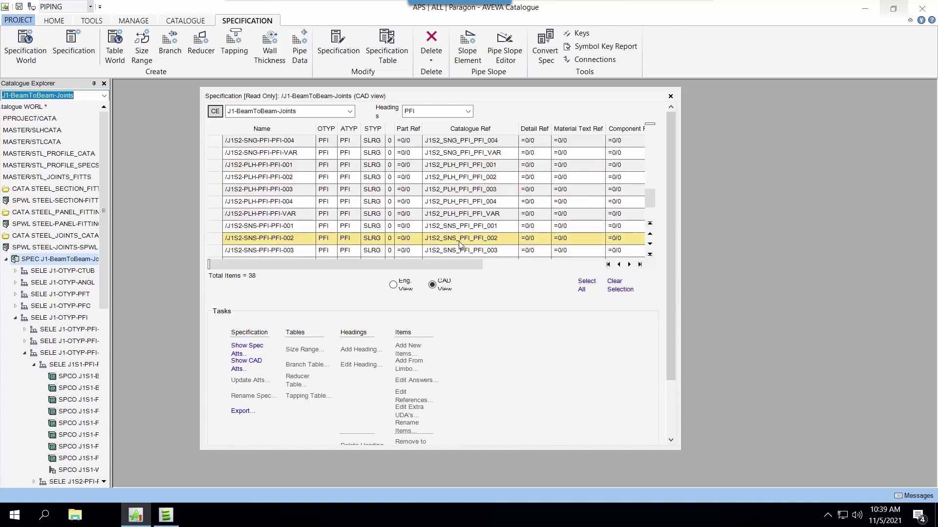
{"action": "scroll", "coordinate": [374, 199], "scroll_direction": "down", "scroll_amount": 2}
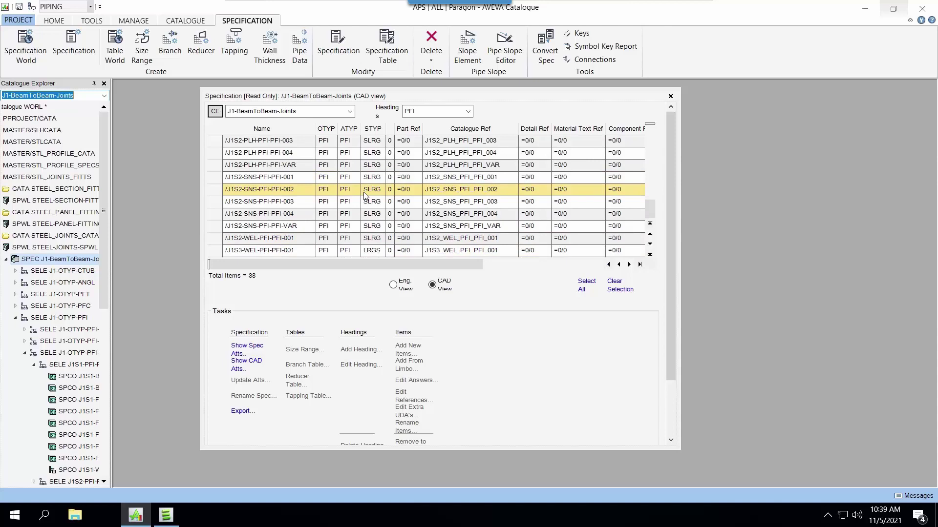